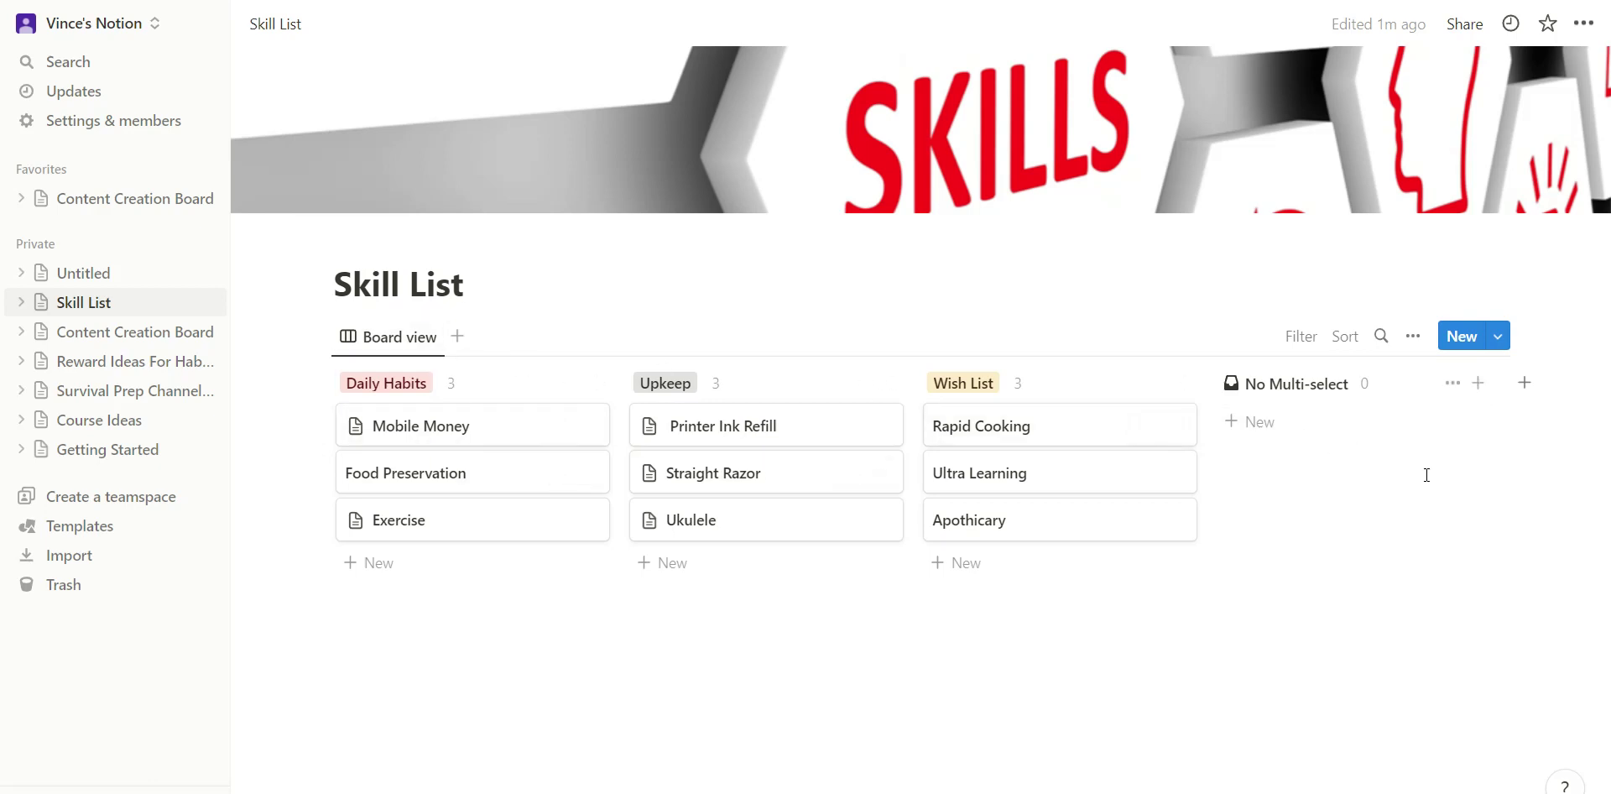
Check the new-group entry on the Skill List board and open the Untitled board page.
click(1521, 386)
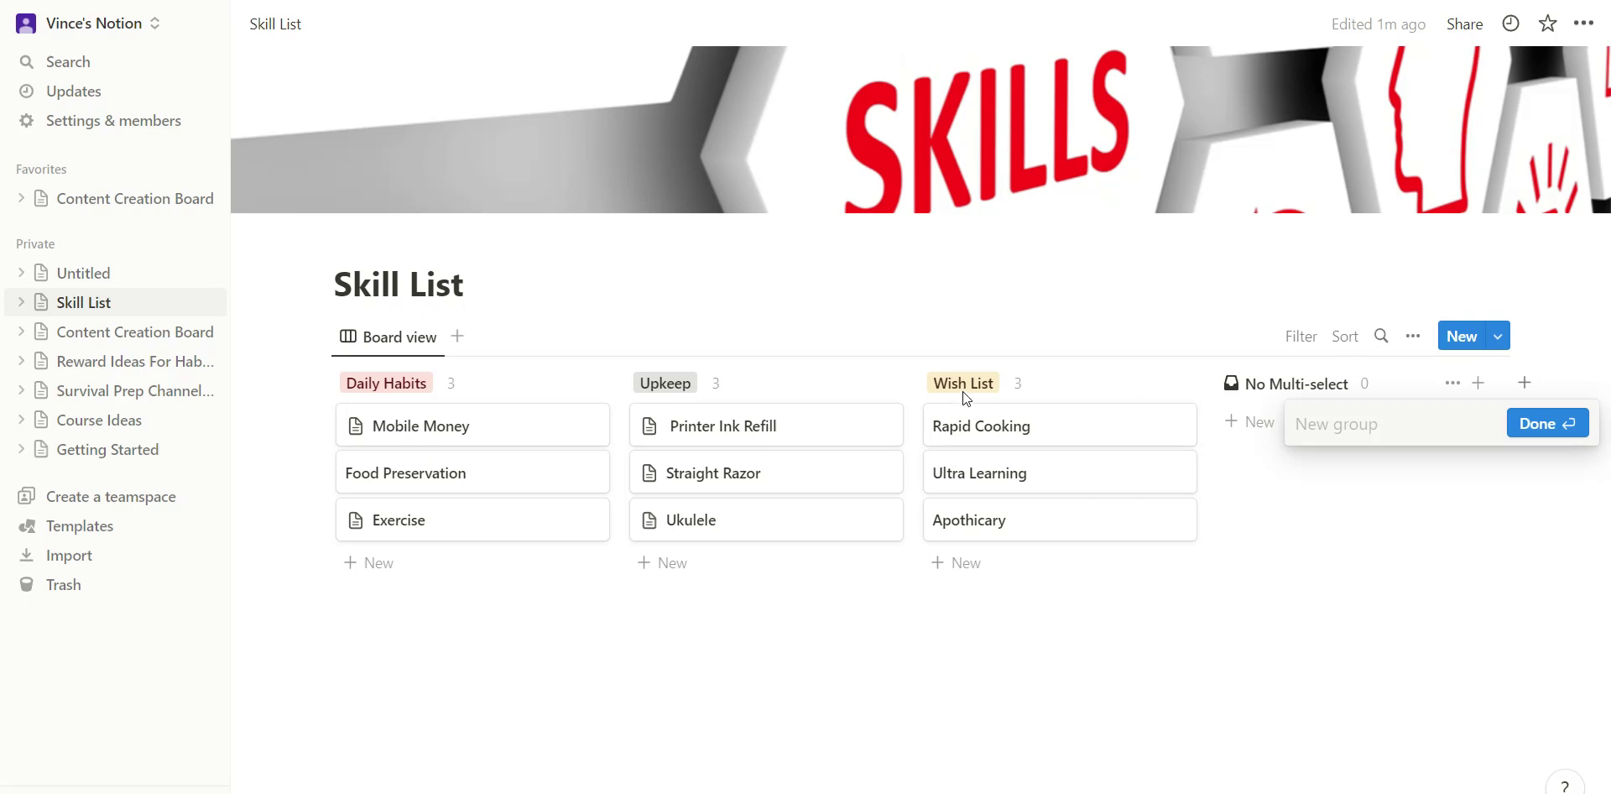
click(1350, 542)
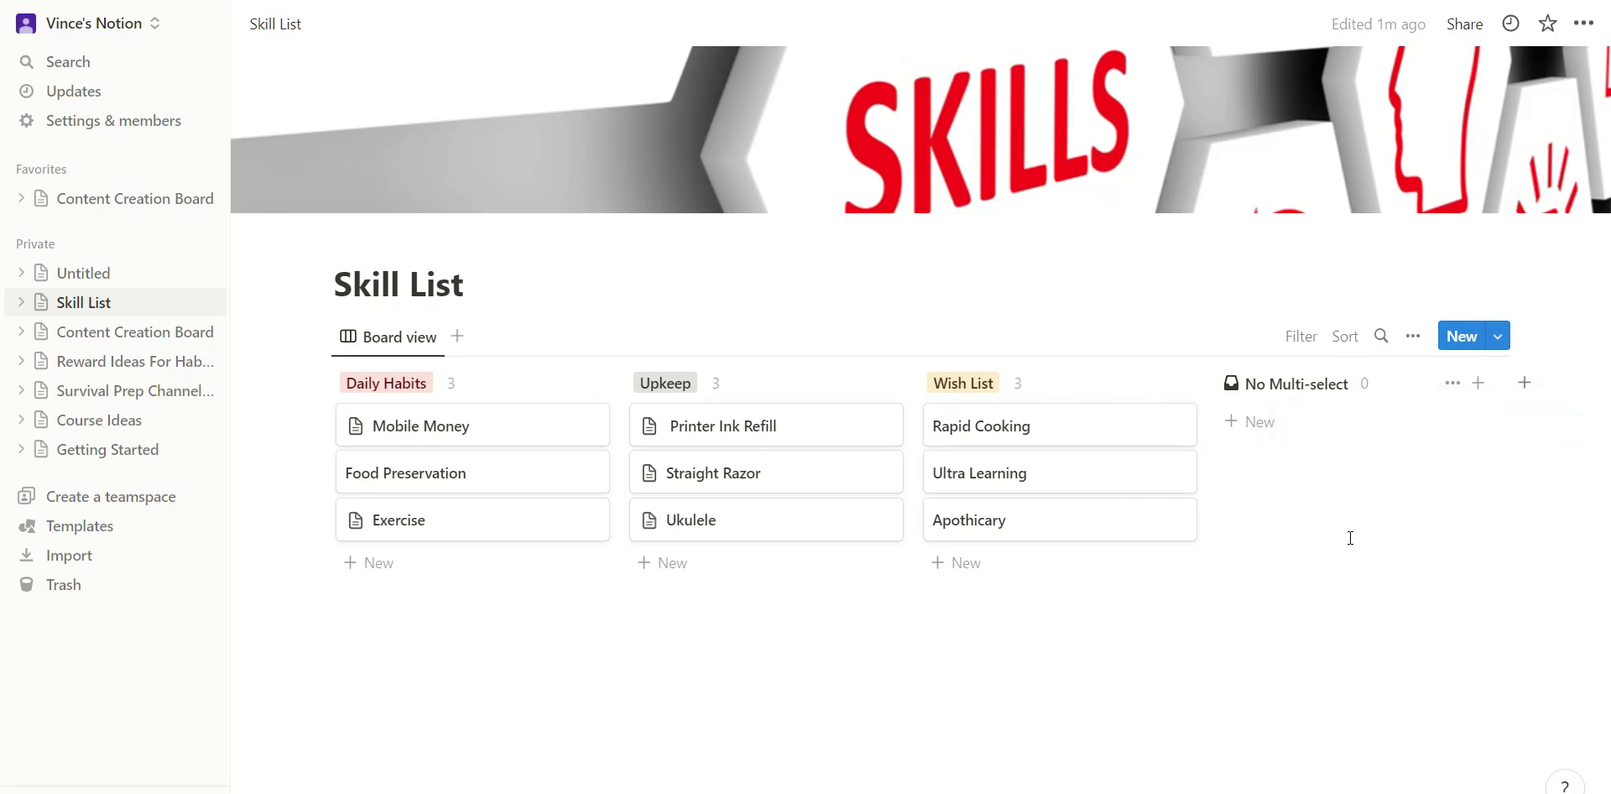
click(131, 277)
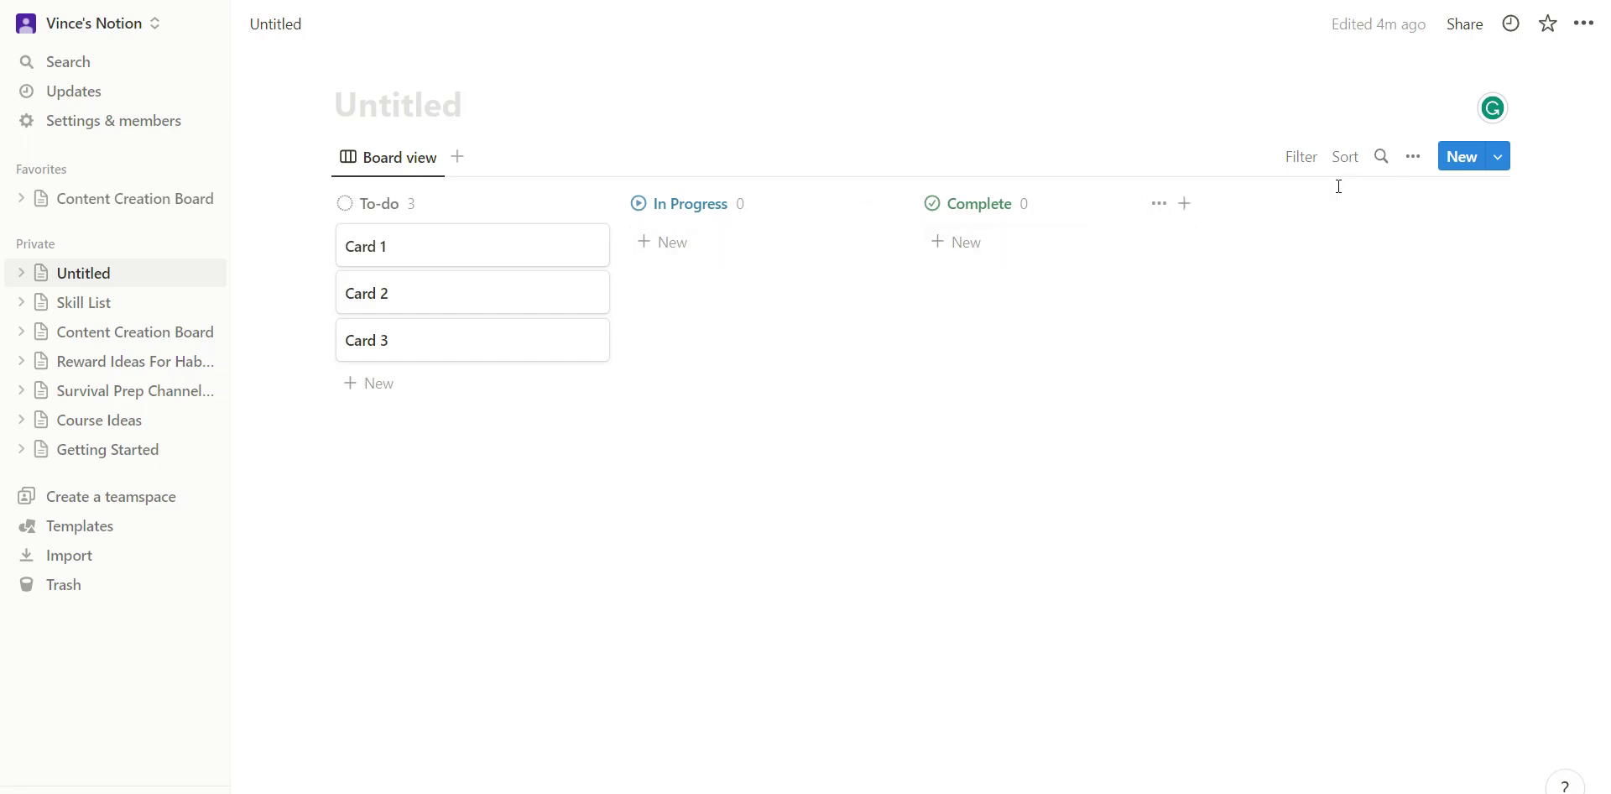
Set the Untitled board's status grouping to Option.
click(1413, 159)
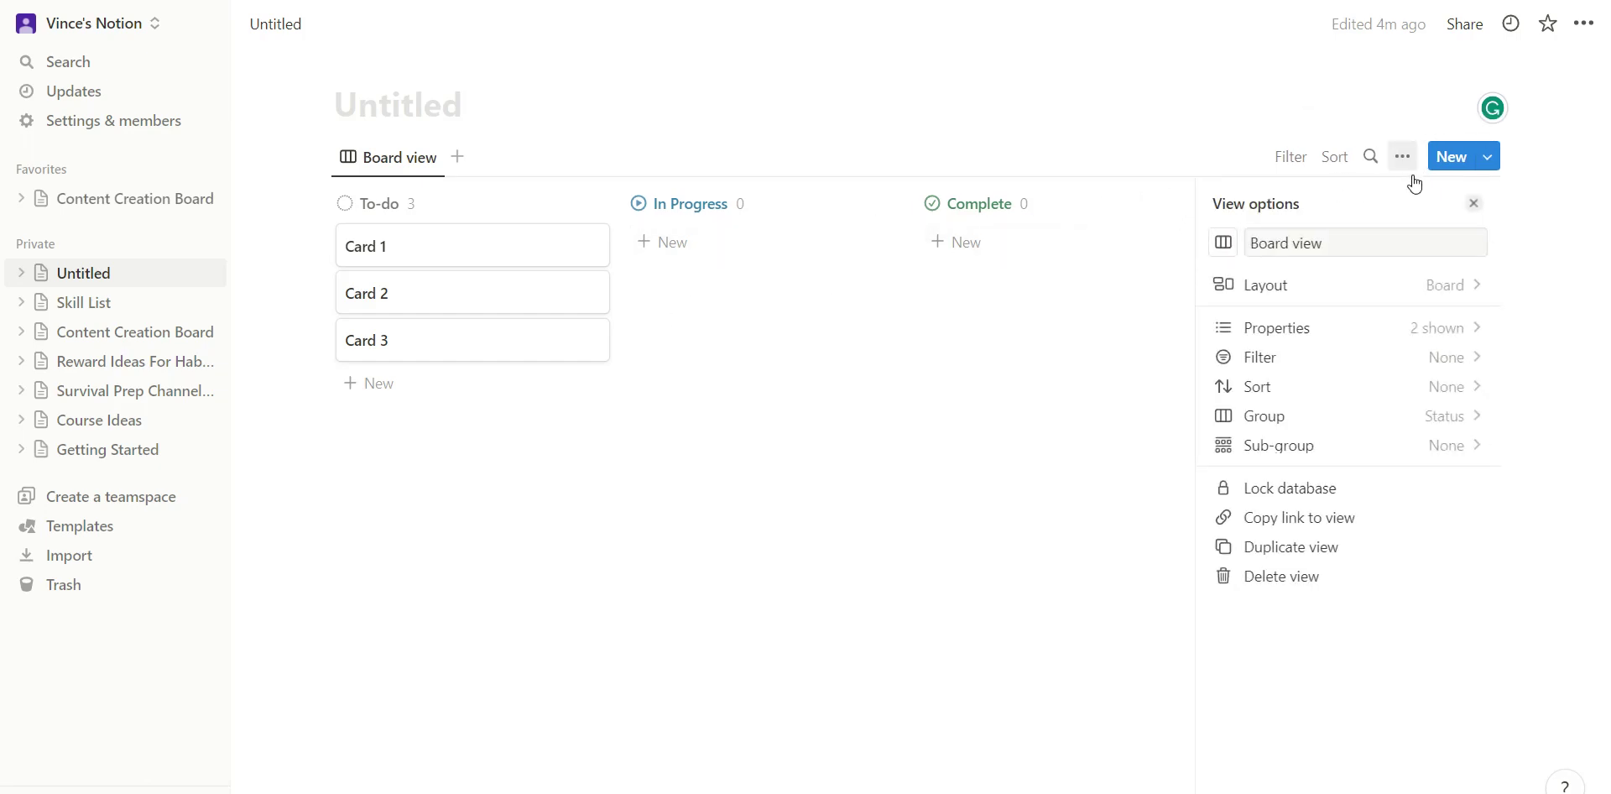
click(1395, 422)
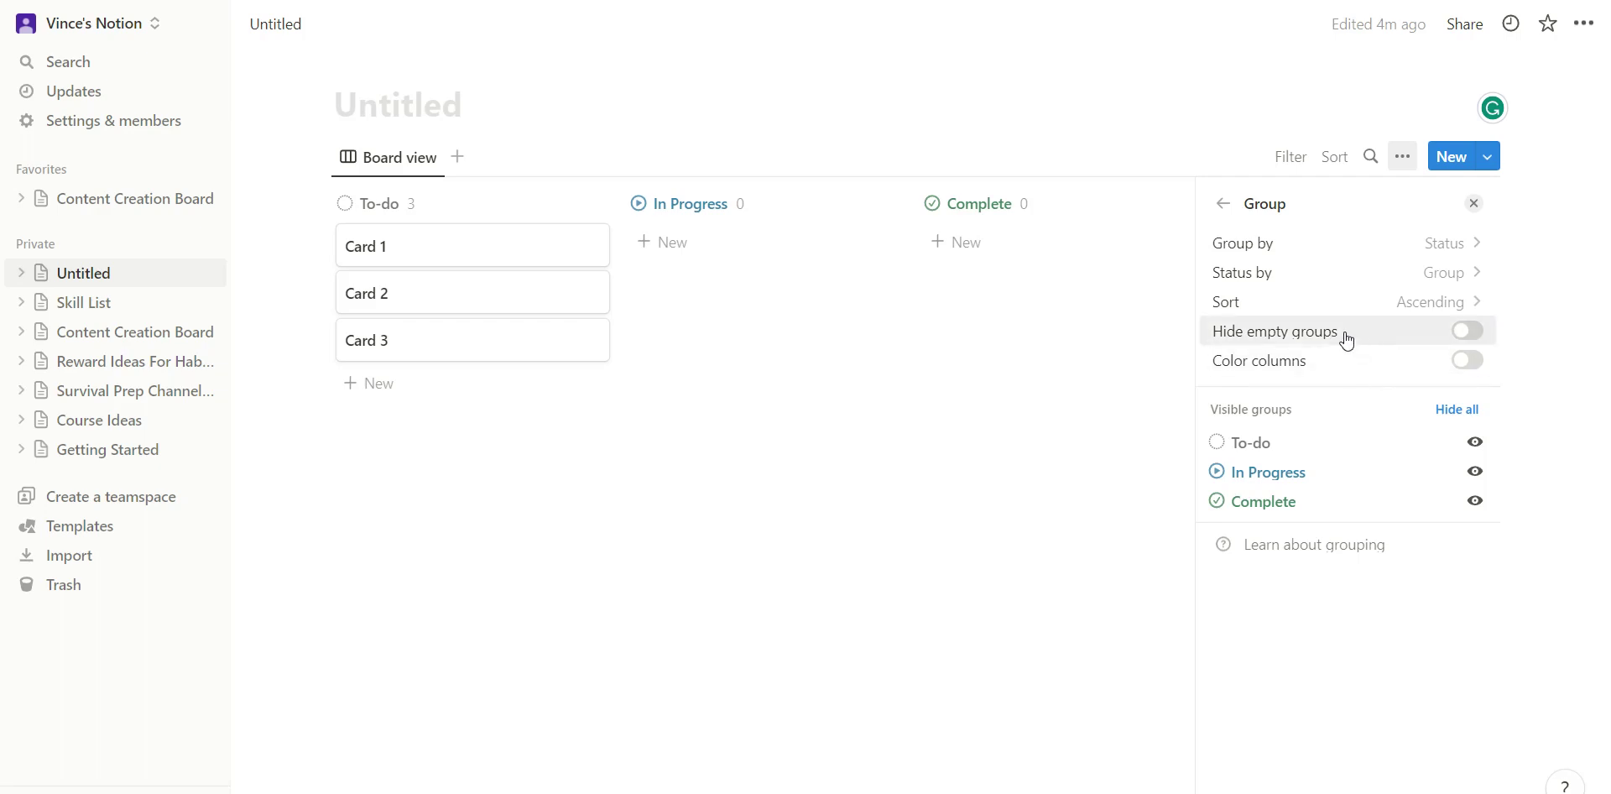
click(1385, 252)
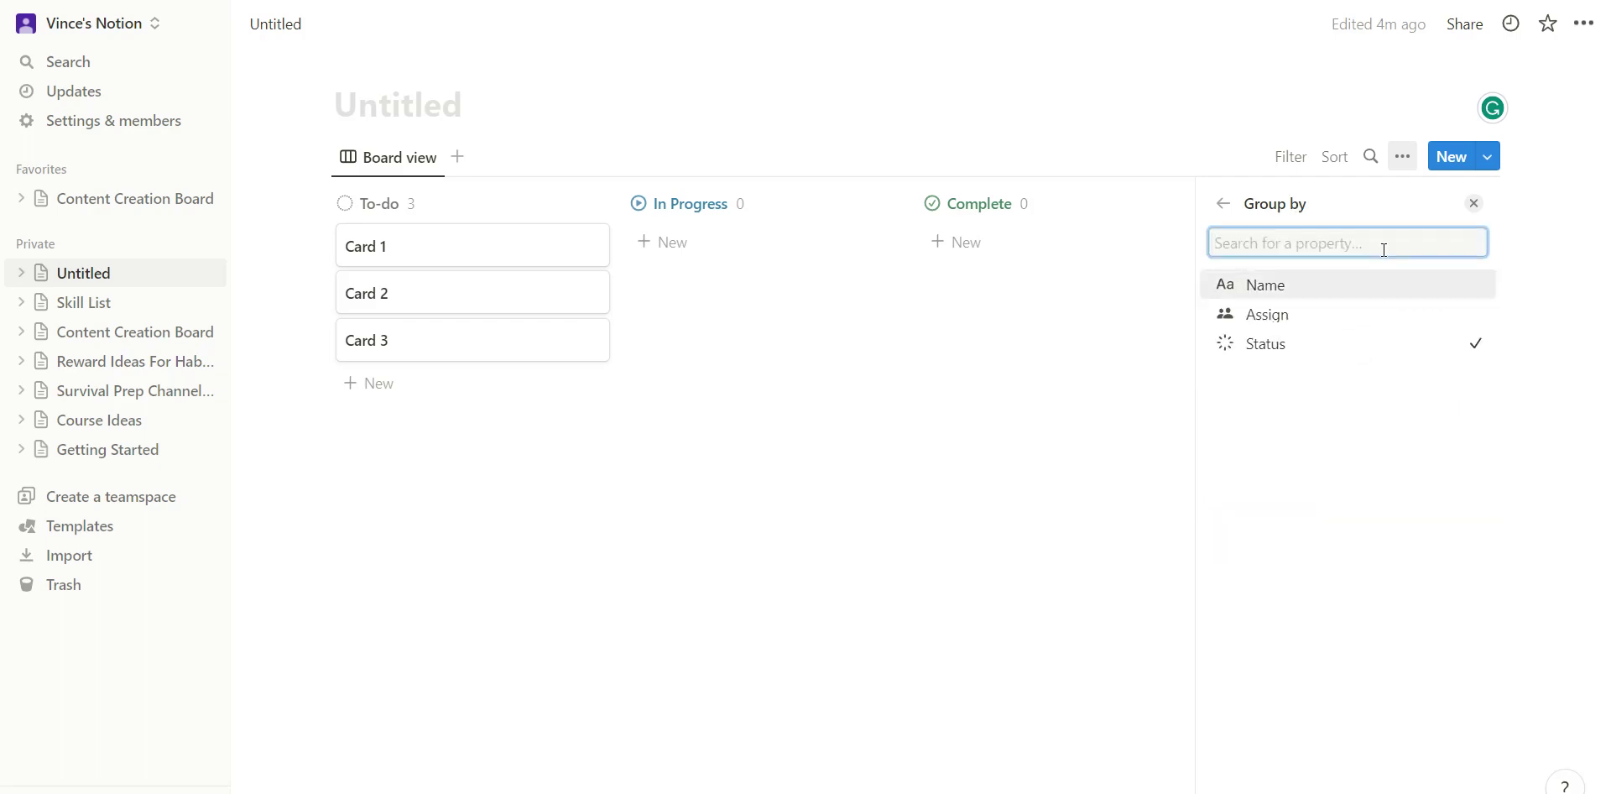
click(1222, 204)
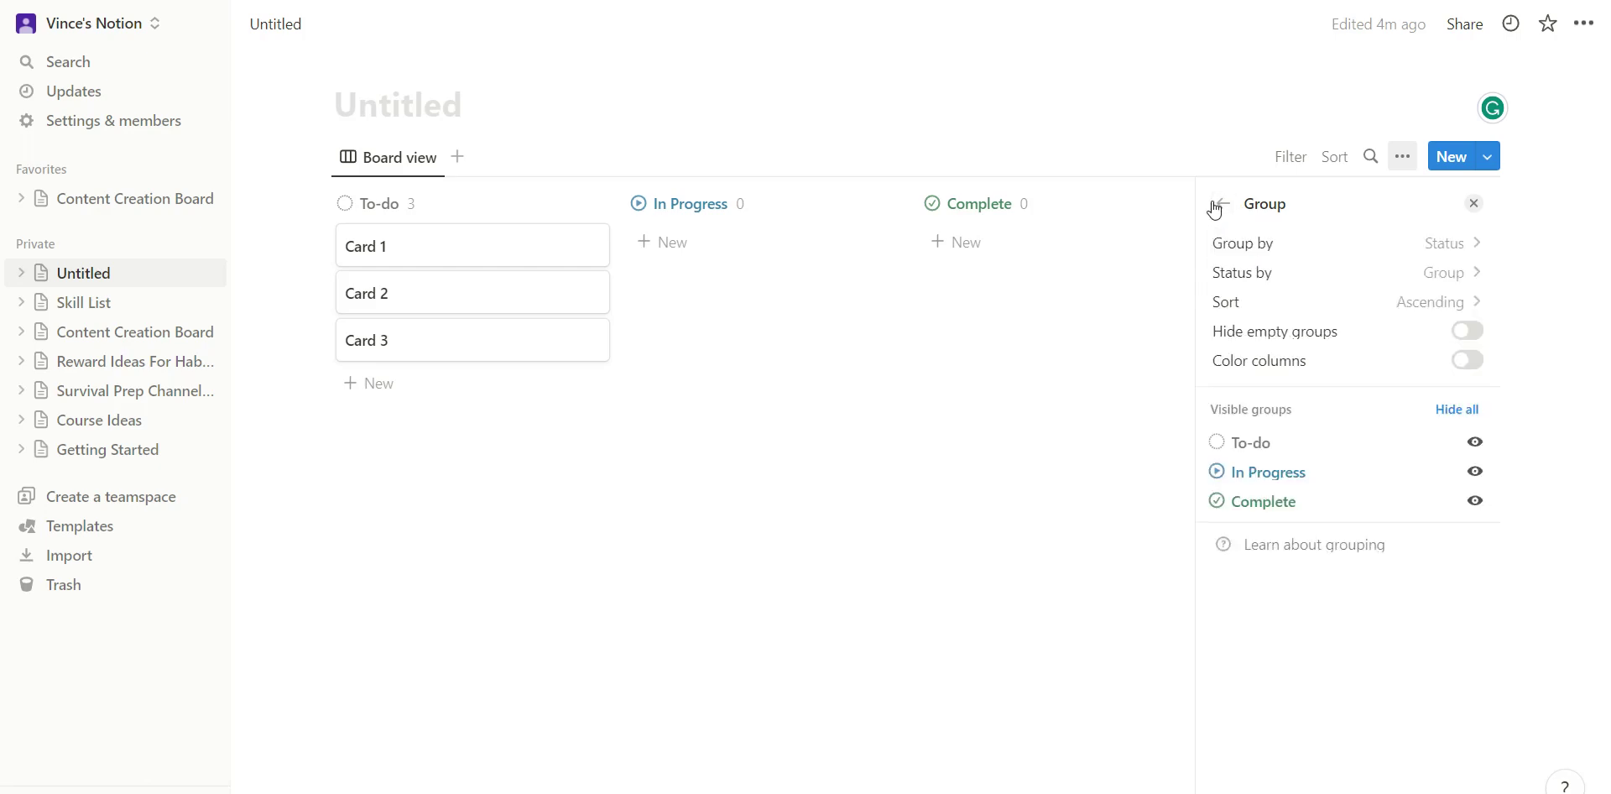
click(1376, 281)
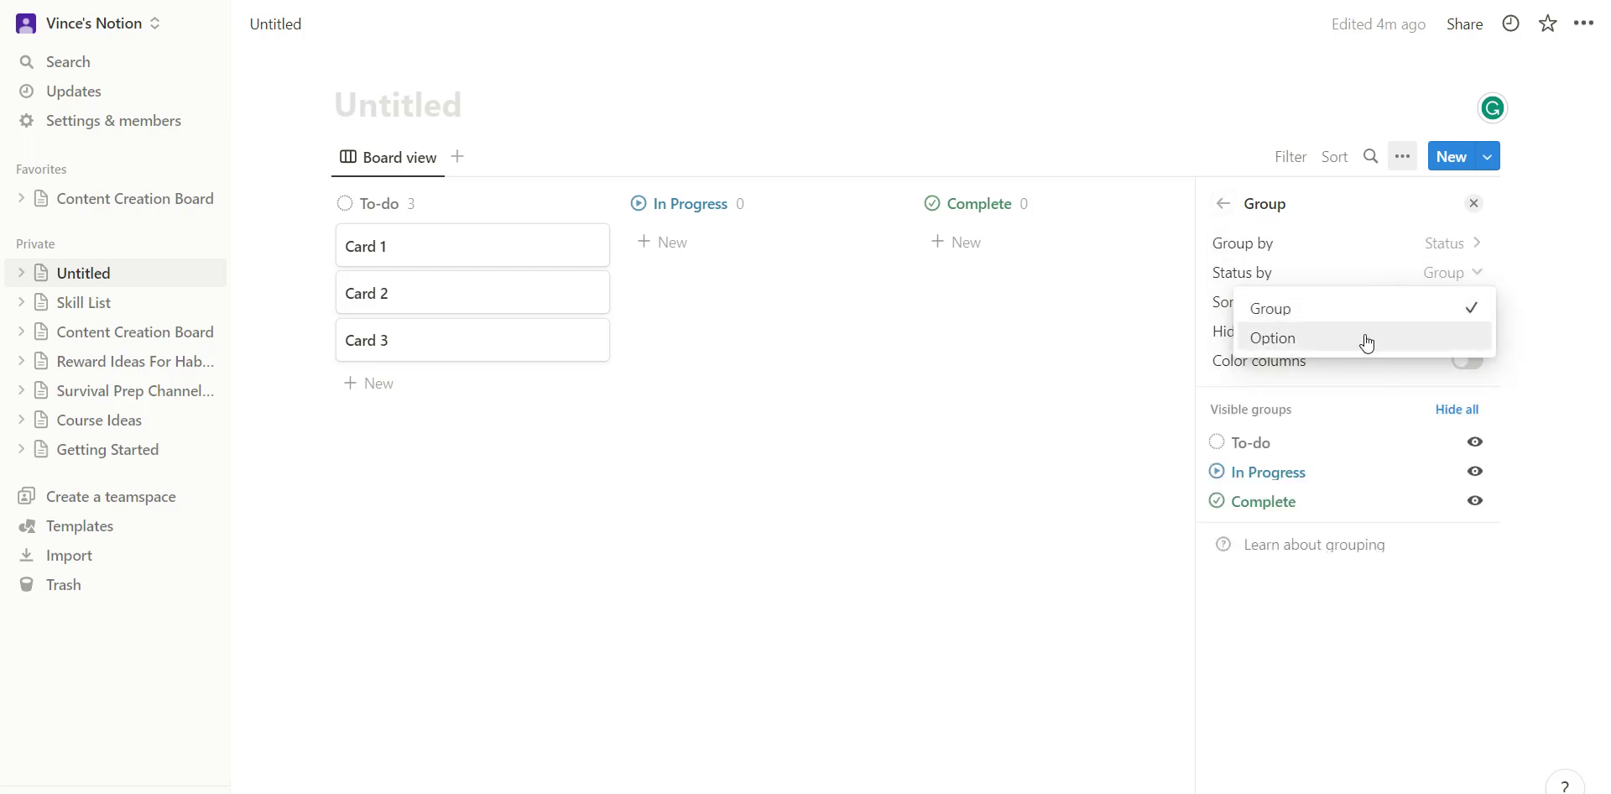
click(1367, 340)
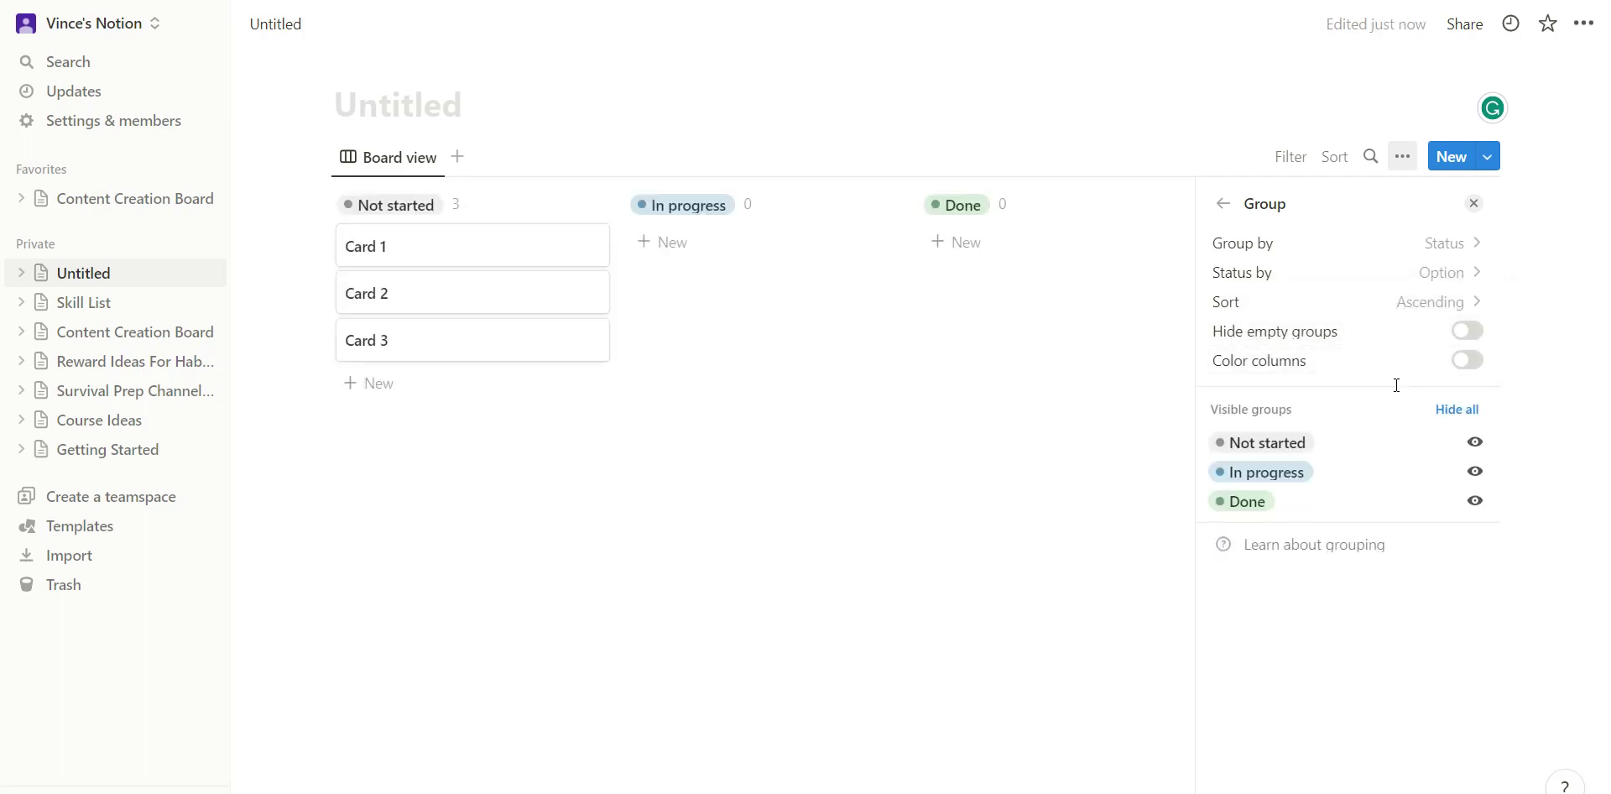
Add a new Multi-select property to the Untitled board, keeping its default name.
click(1223, 203)
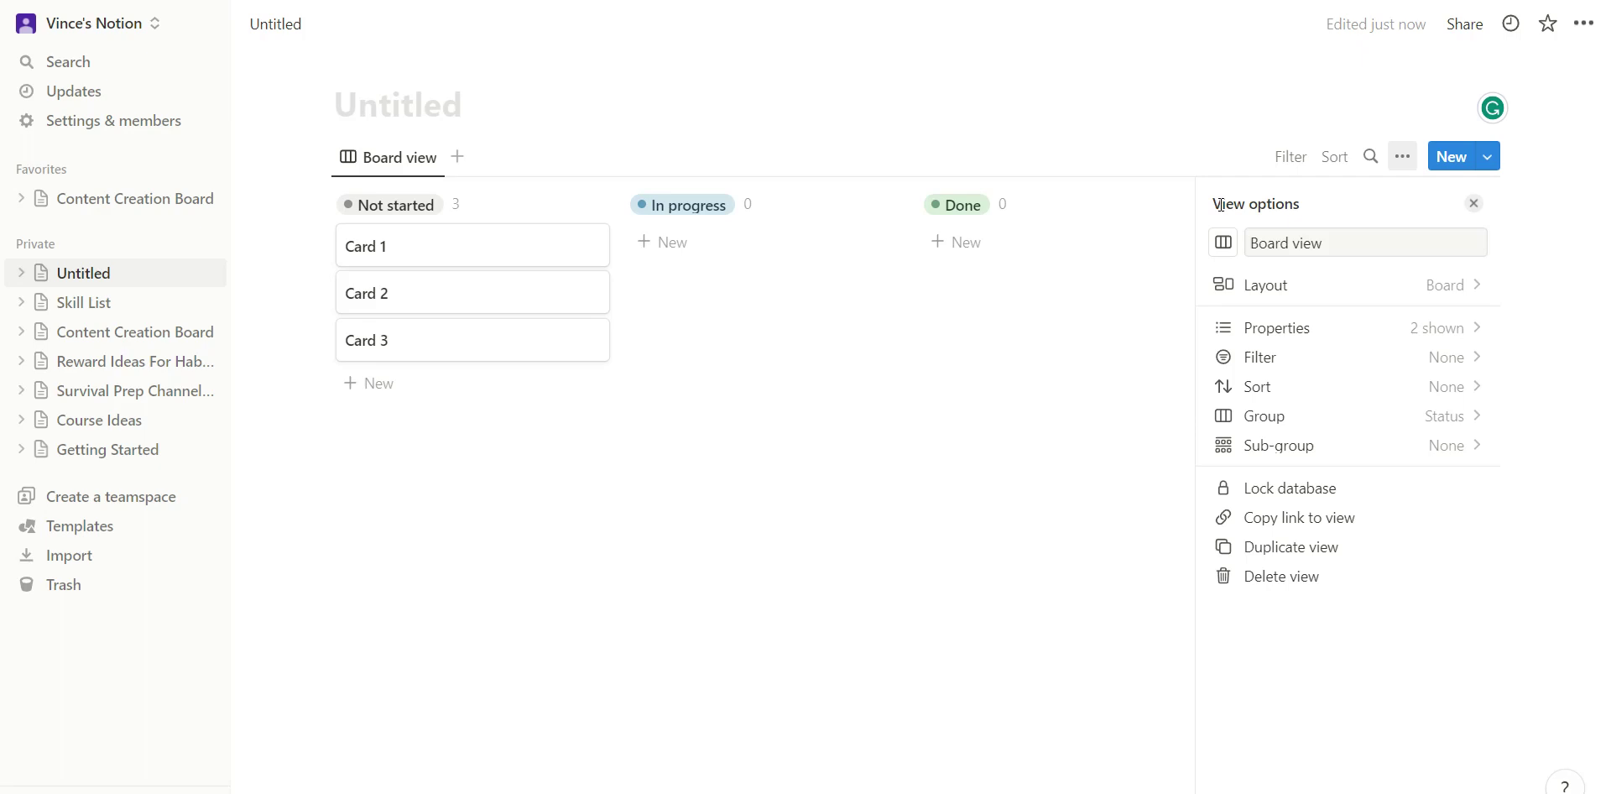
click(1351, 339)
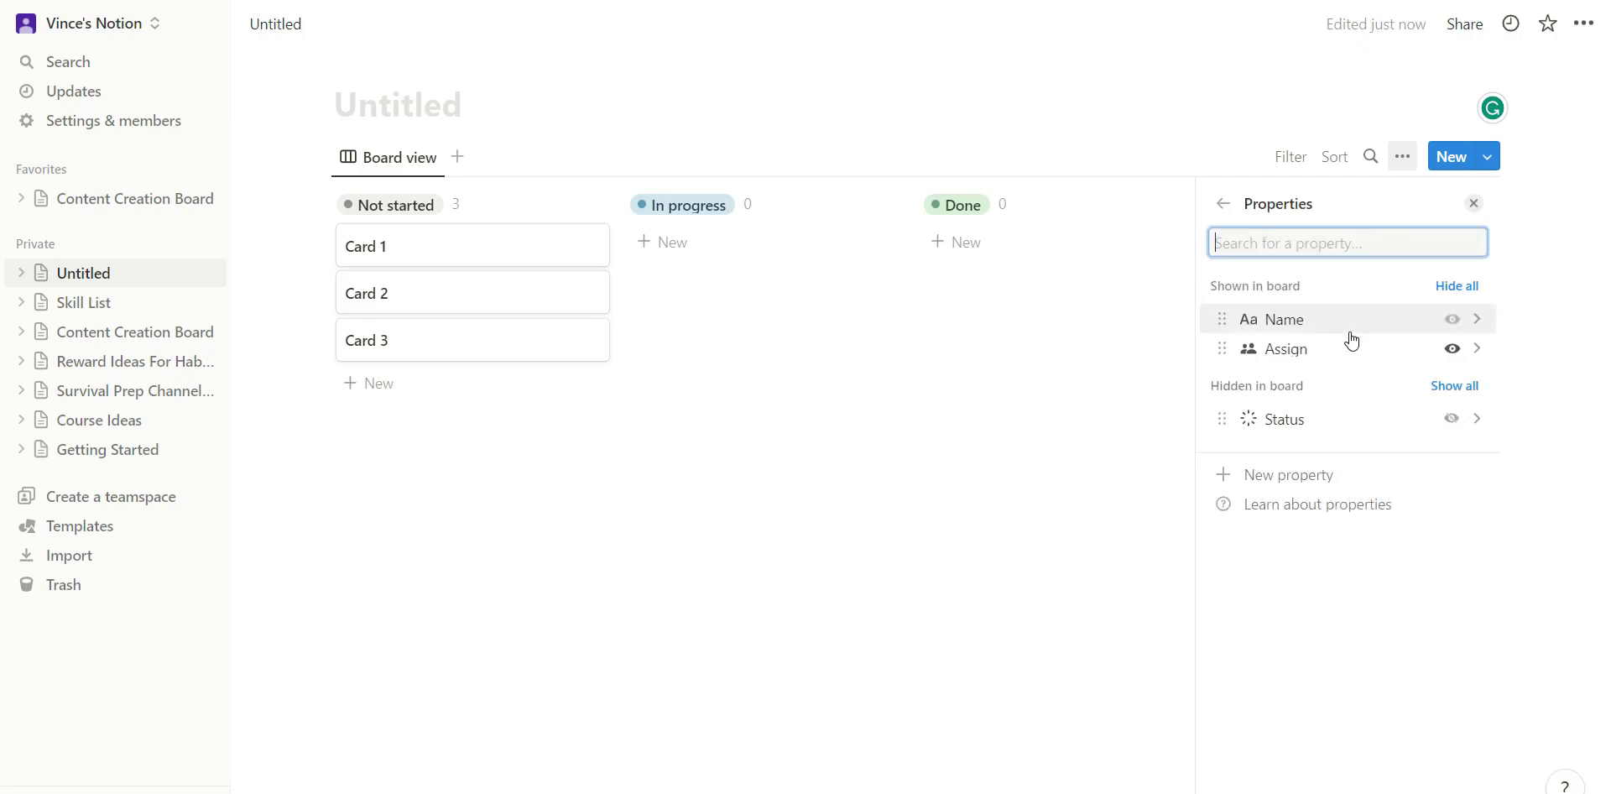
click(1310, 472)
click(1305, 407)
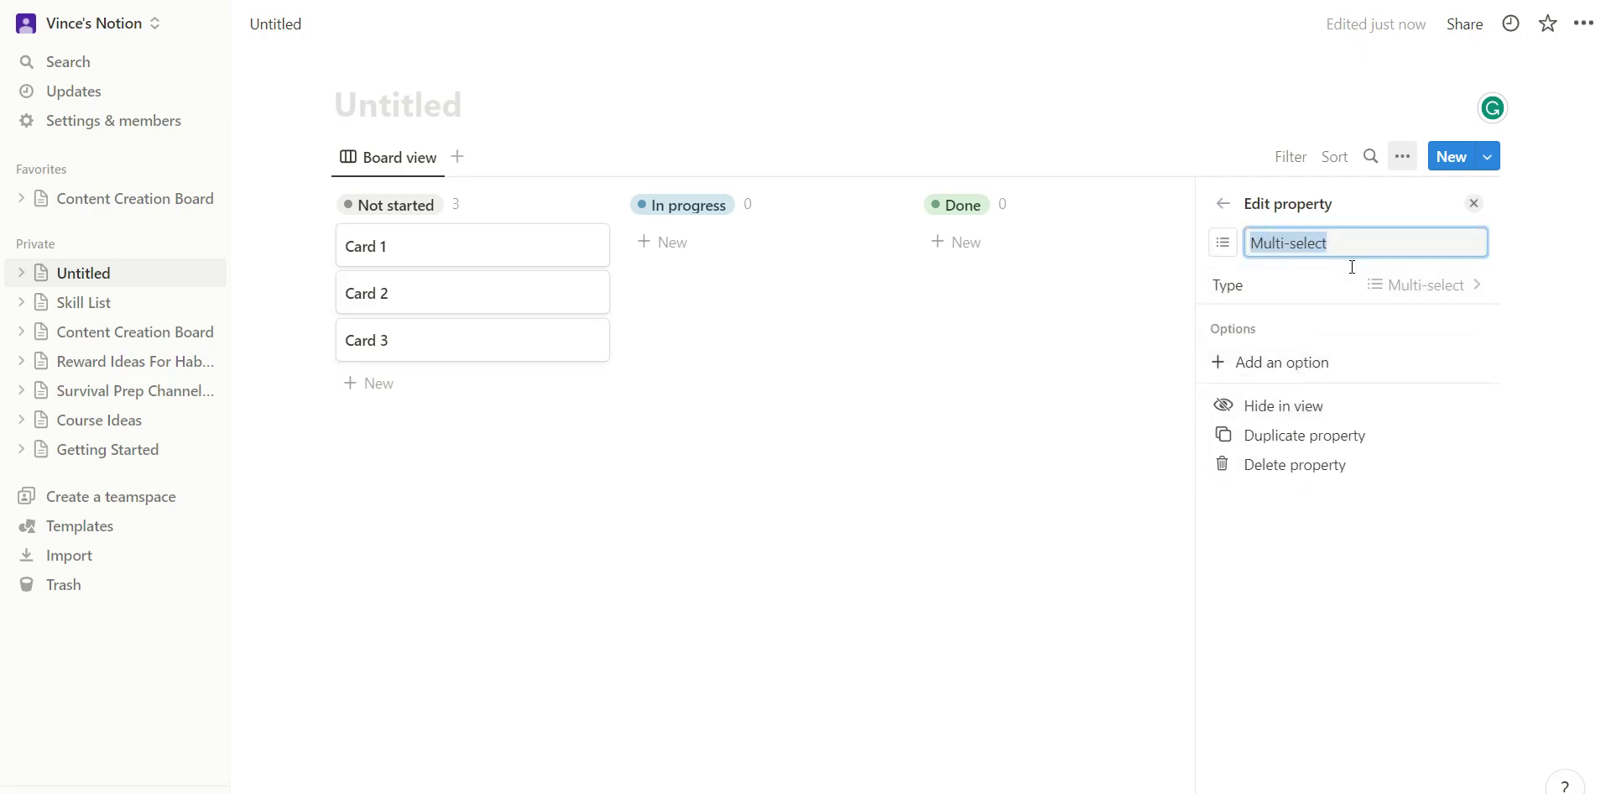
click(1223, 204)
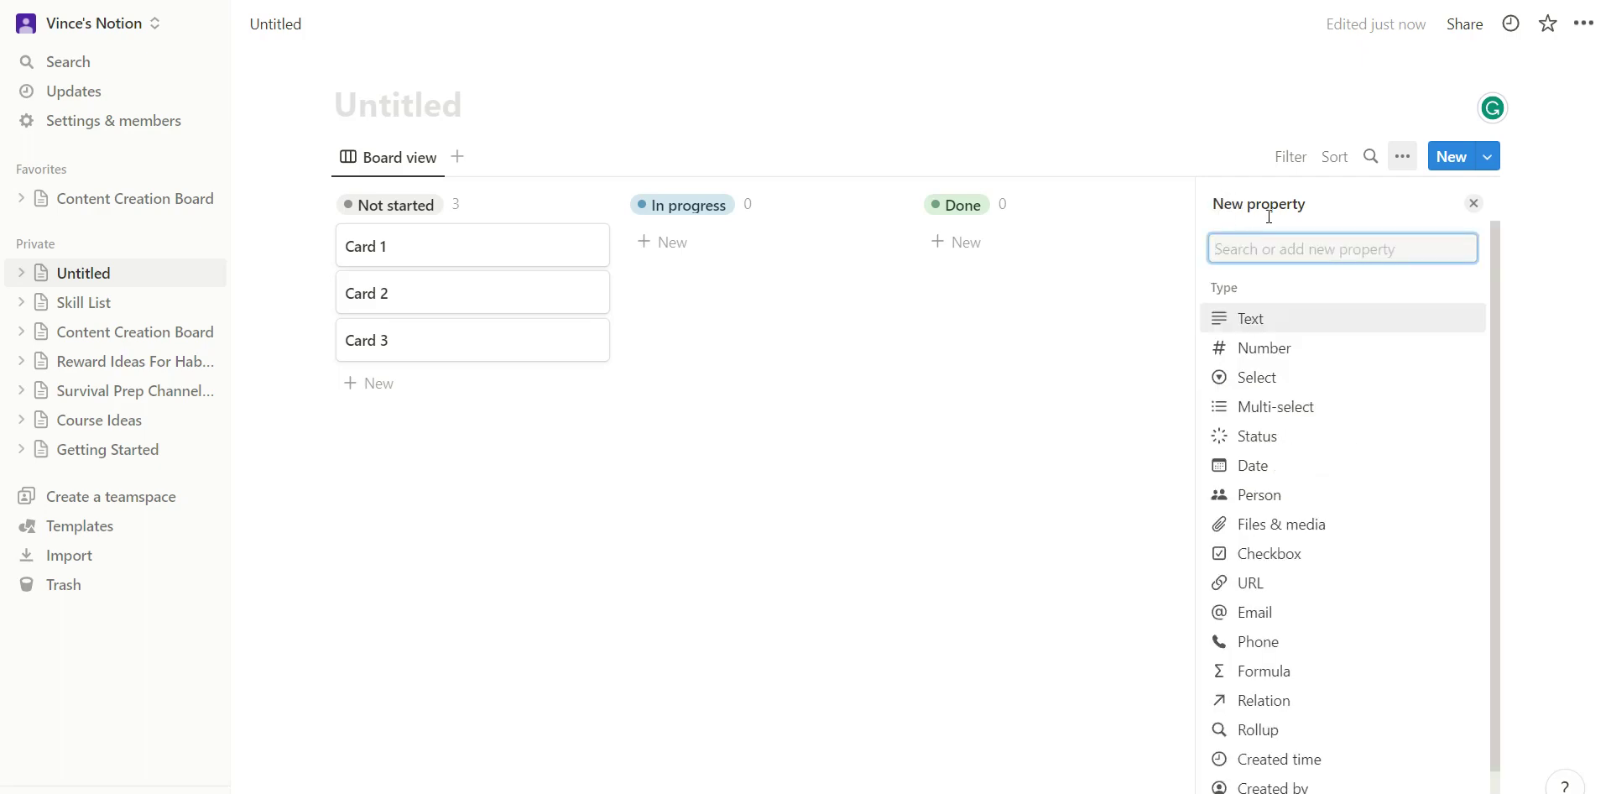
scroll(1438, 440, down, 1)
scroll(1433, 441, up, 1)
click(1475, 203)
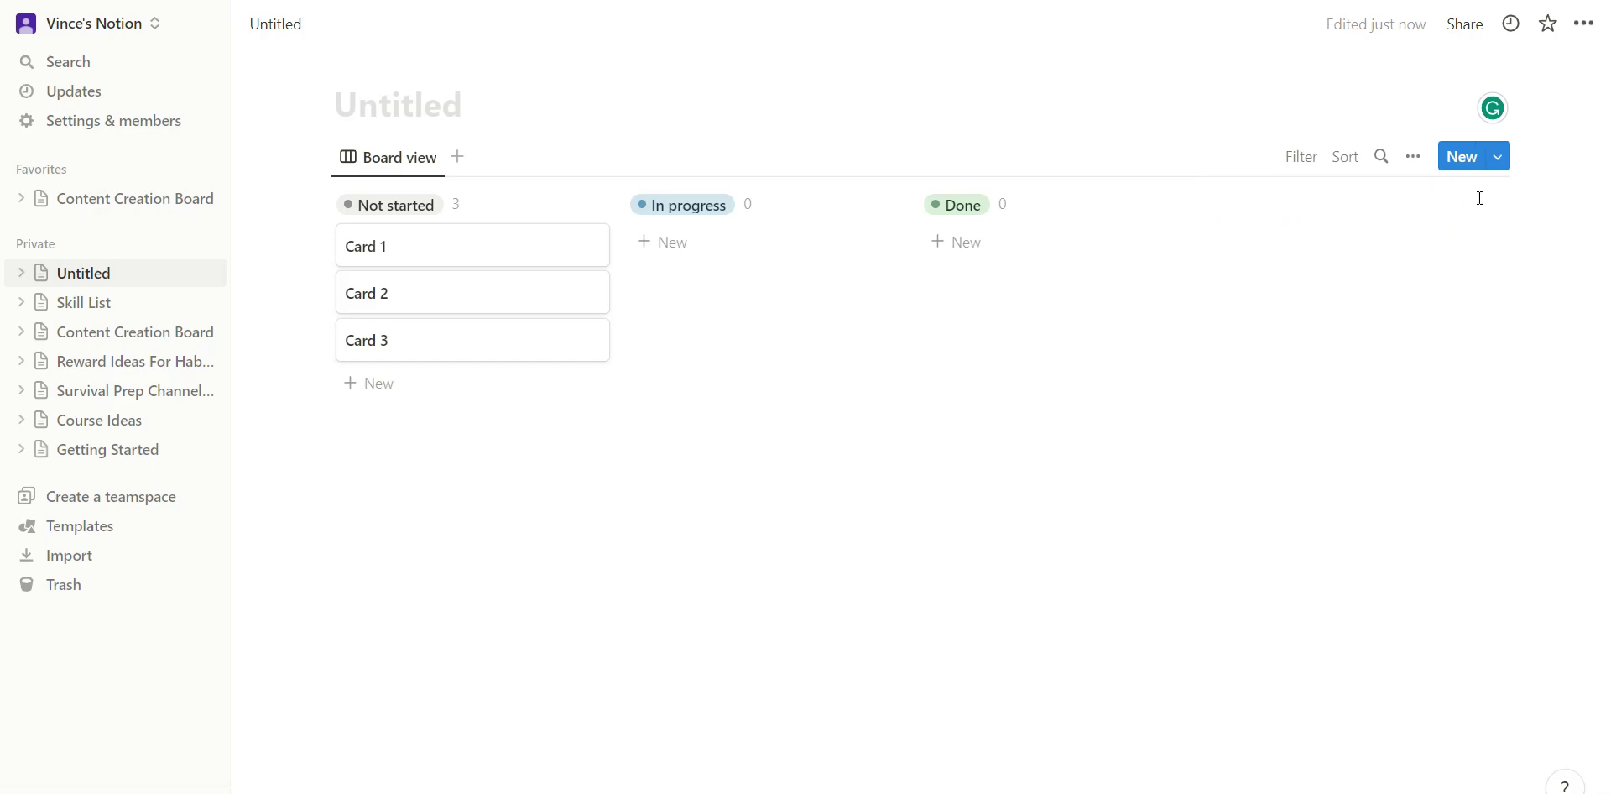
Hide the Multi-select property from the cards in the board view.
click(1413, 156)
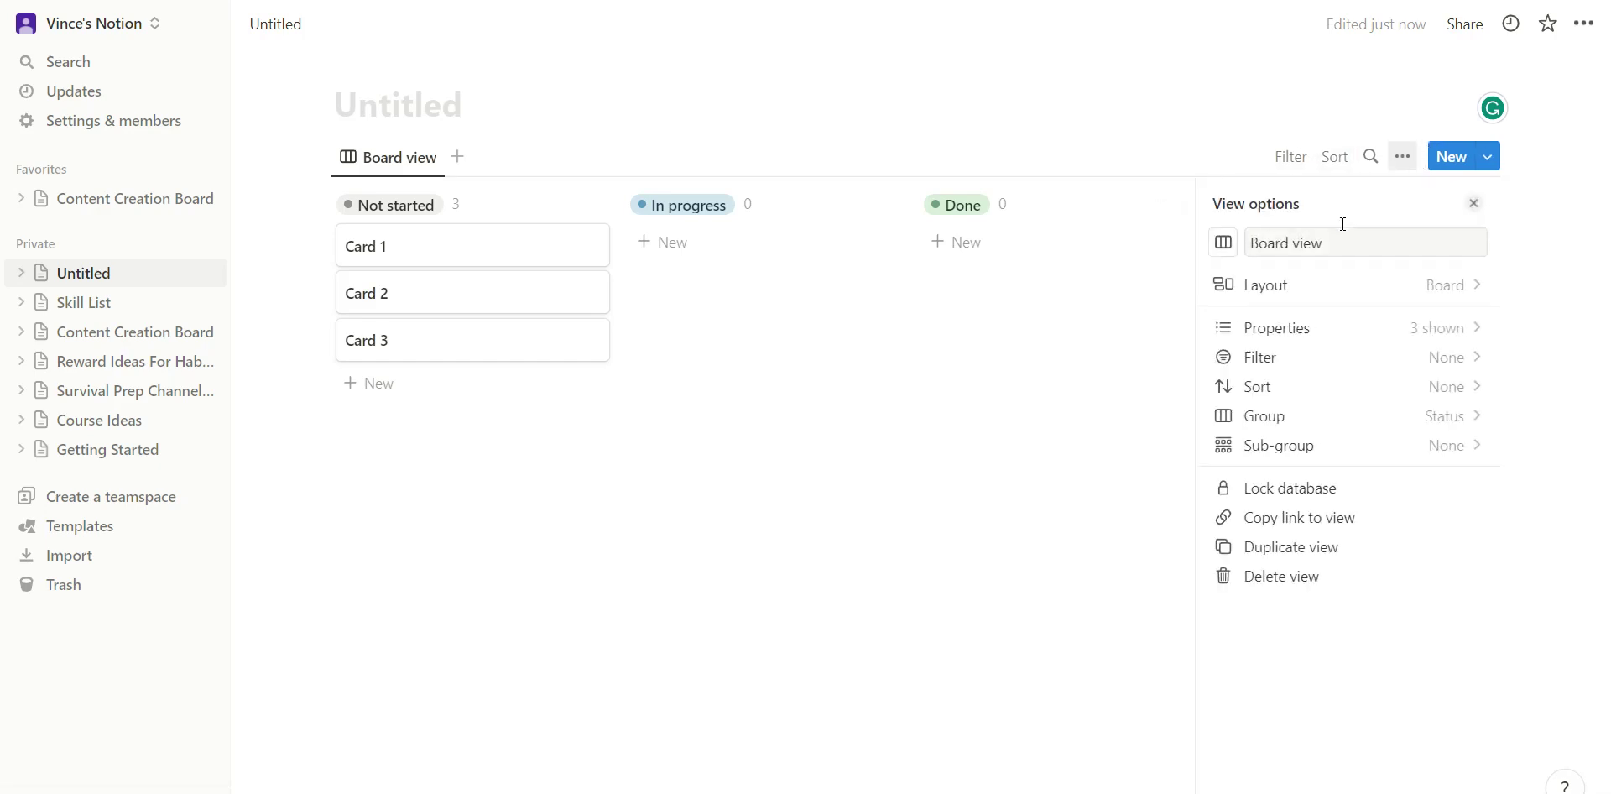
click(1330, 338)
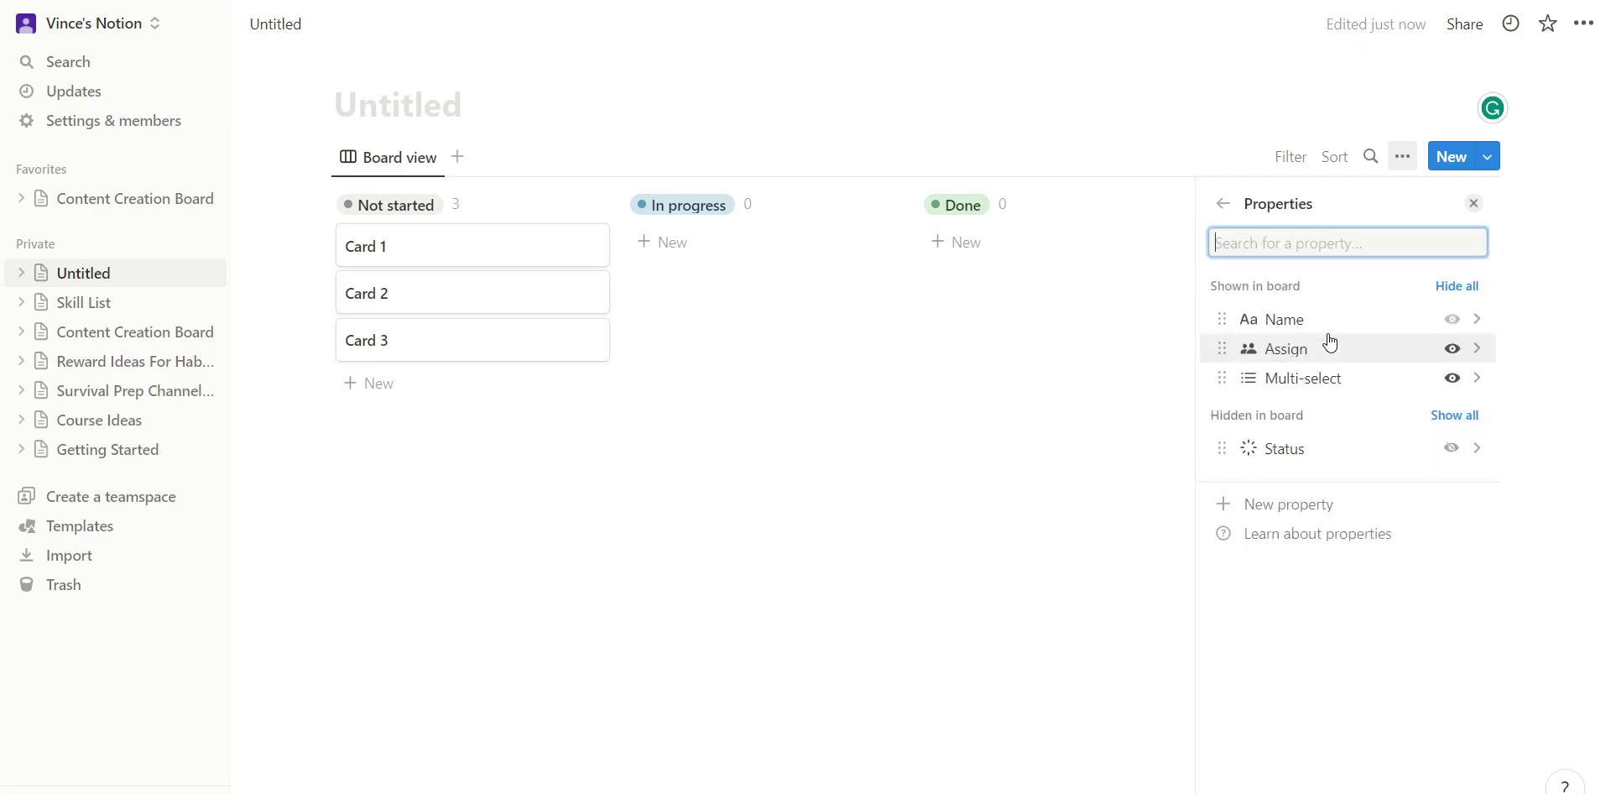
click(1452, 379)
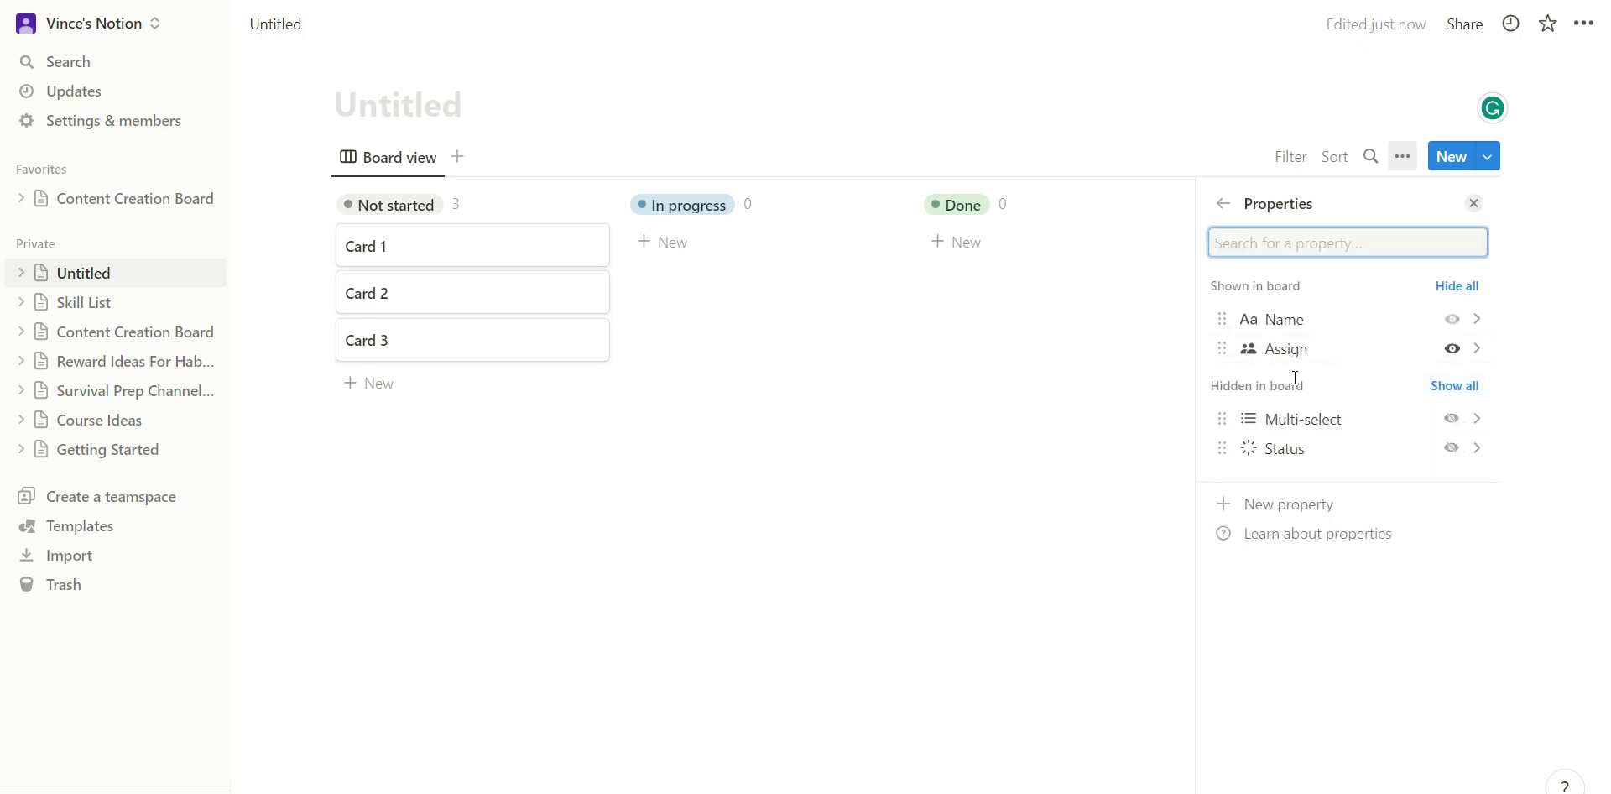
Group the board by the Multi-select property and close the view options.
click(1222, 203)
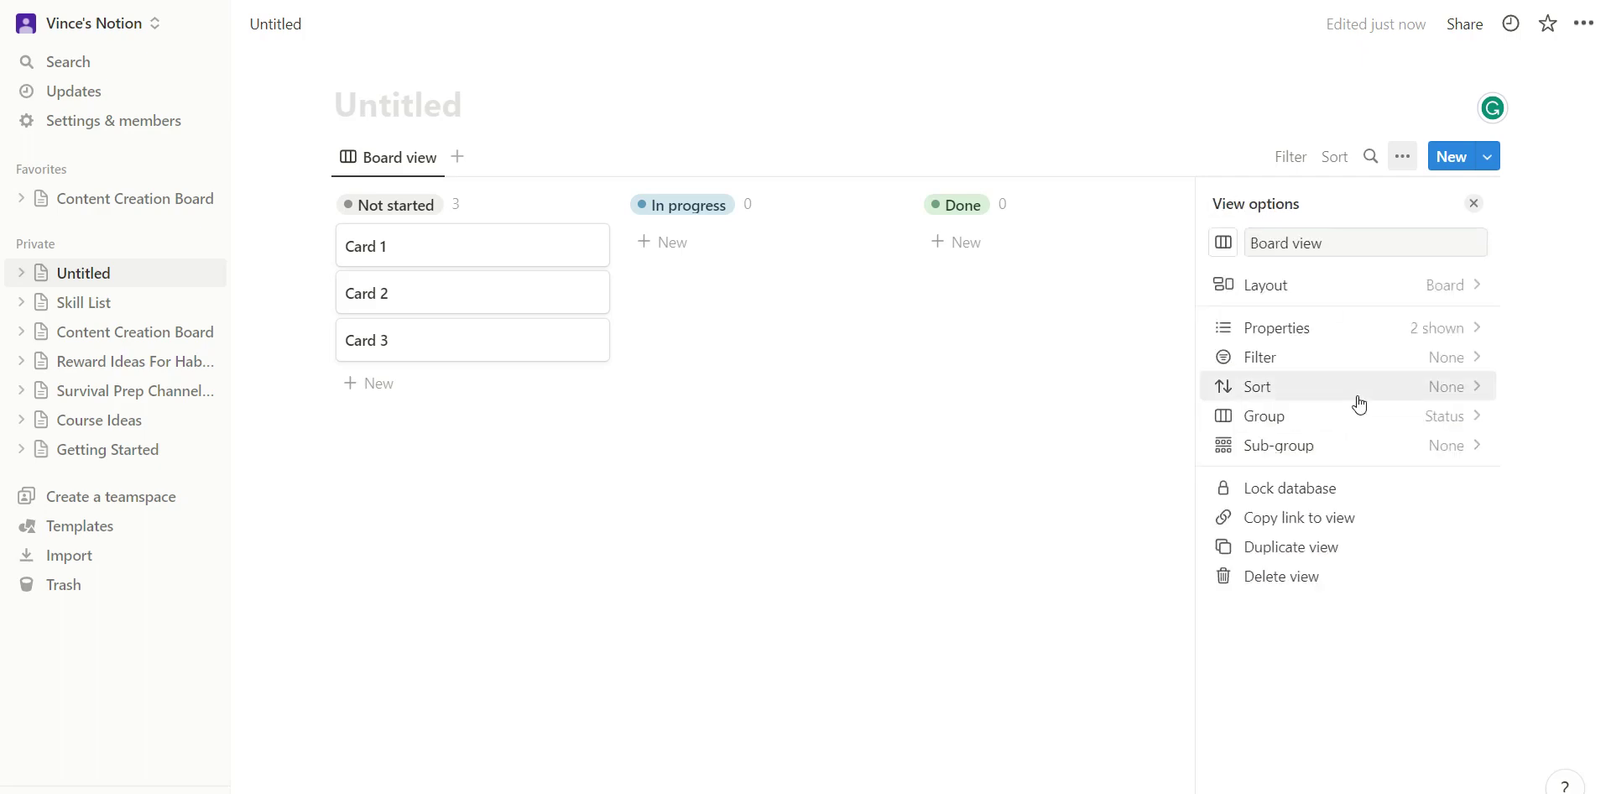
click(1406, 420)
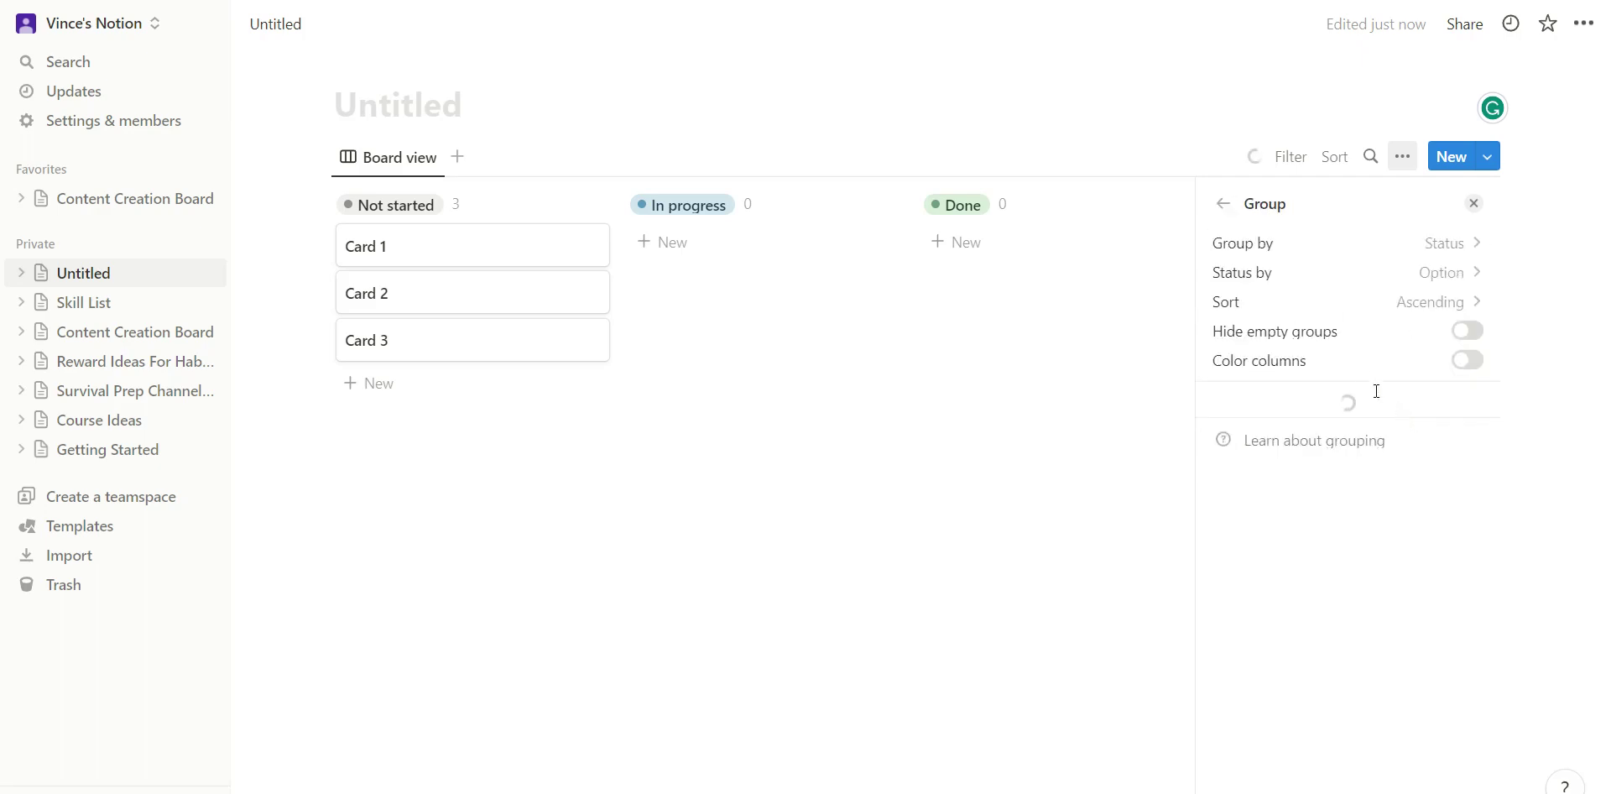
click(1374, 288)
click(1568, 270)
click(1471, 244)
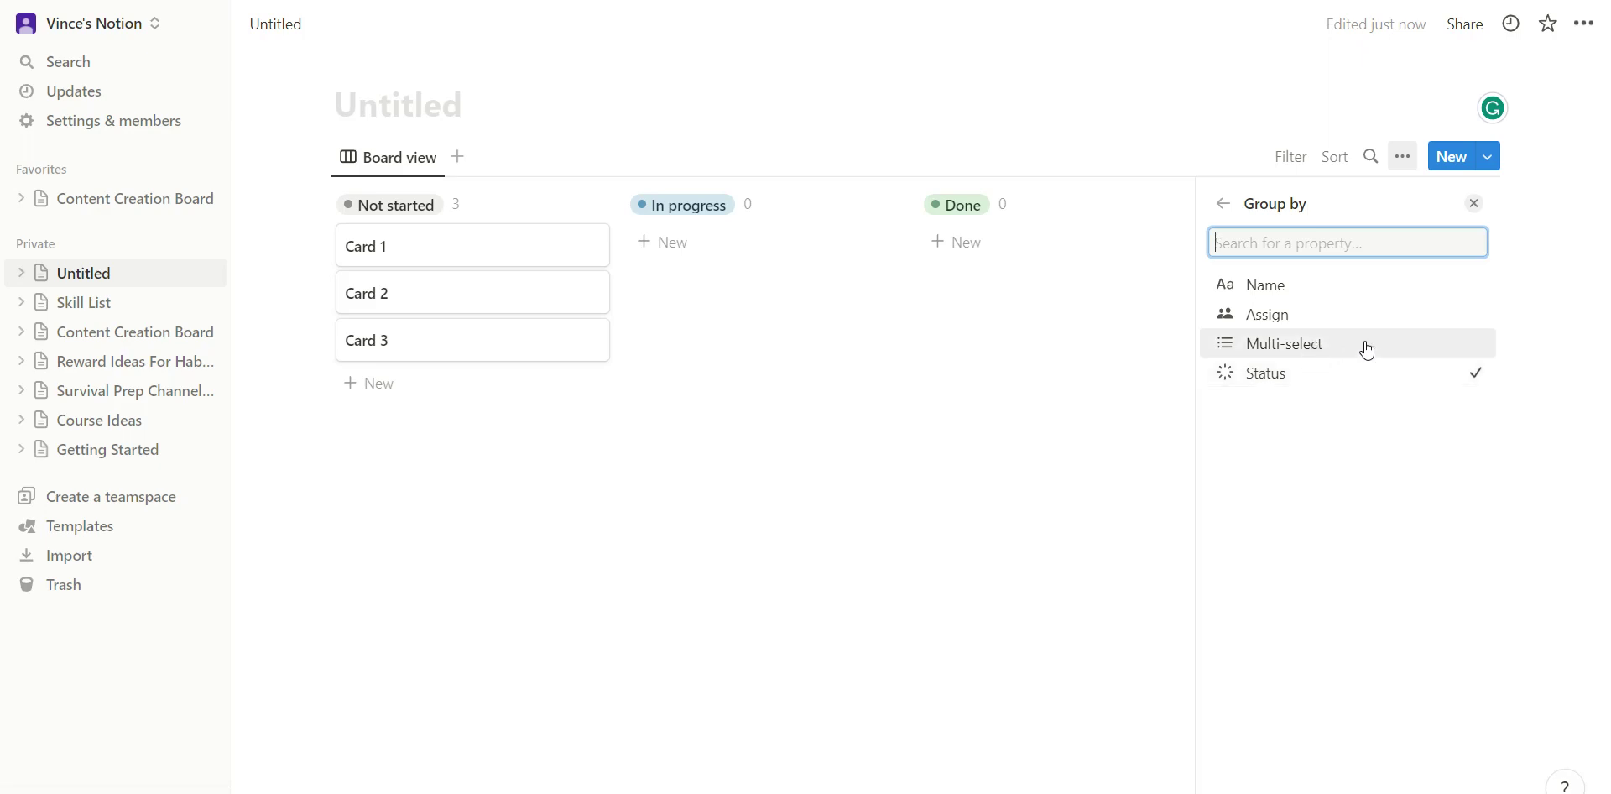
click(1340, 348)
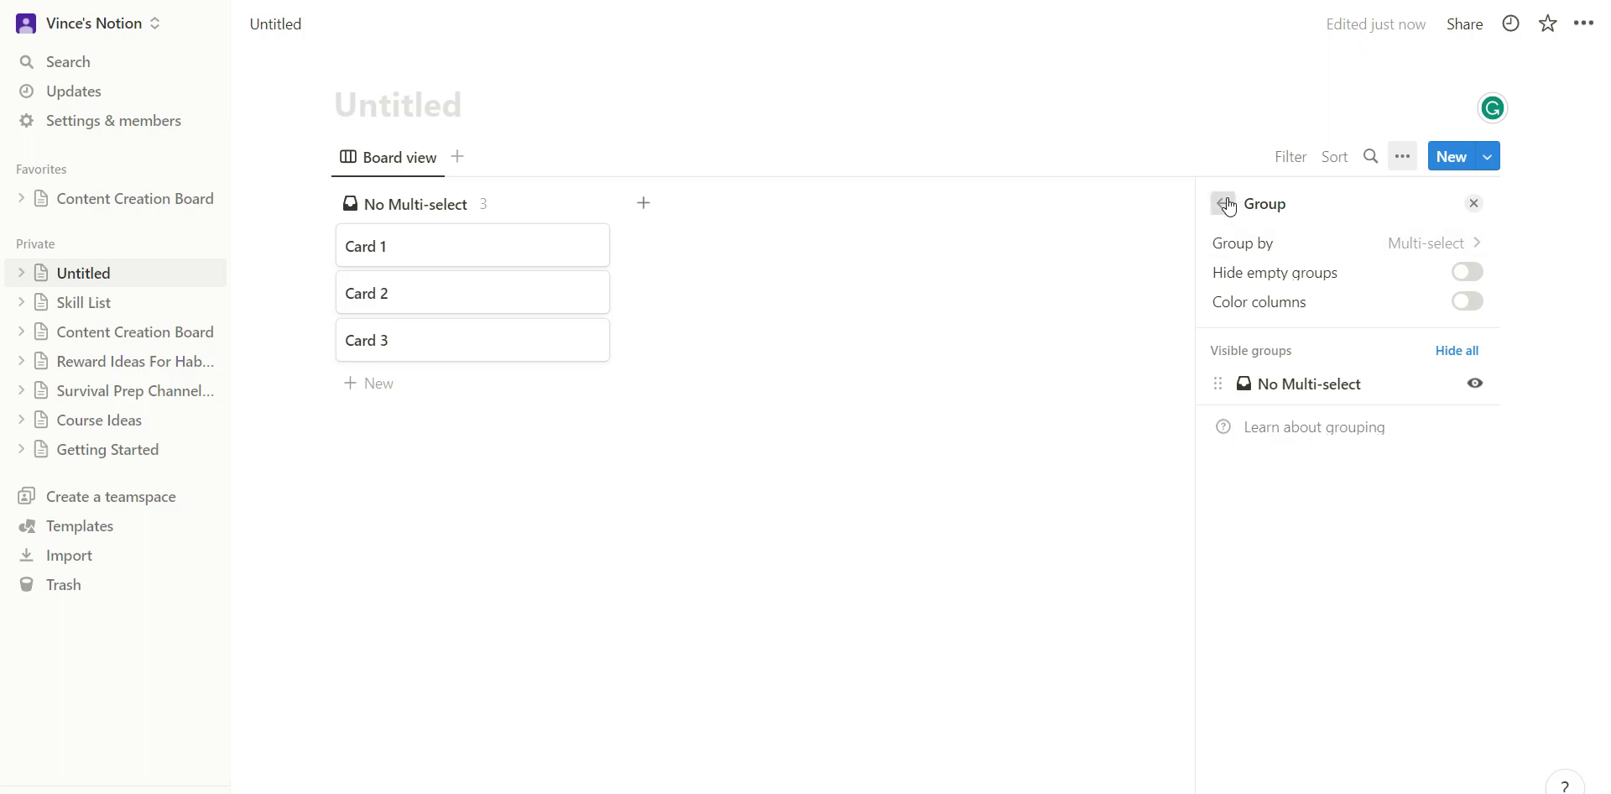
click(1225, 204)
click(1110, 257)
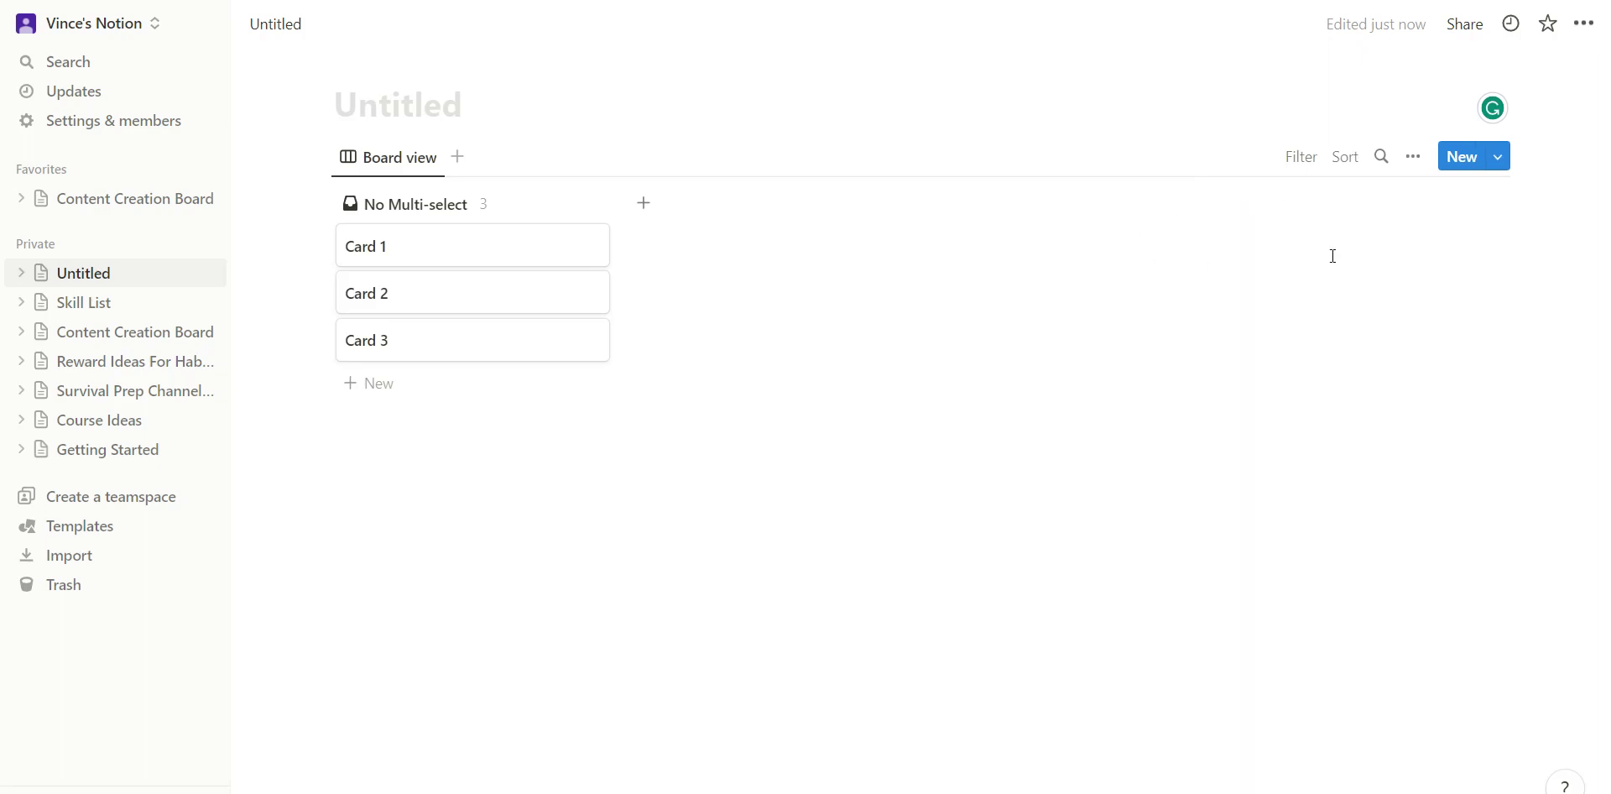
Add two new groups to the board, named Group 1 and Group 2.
click(643, 204)
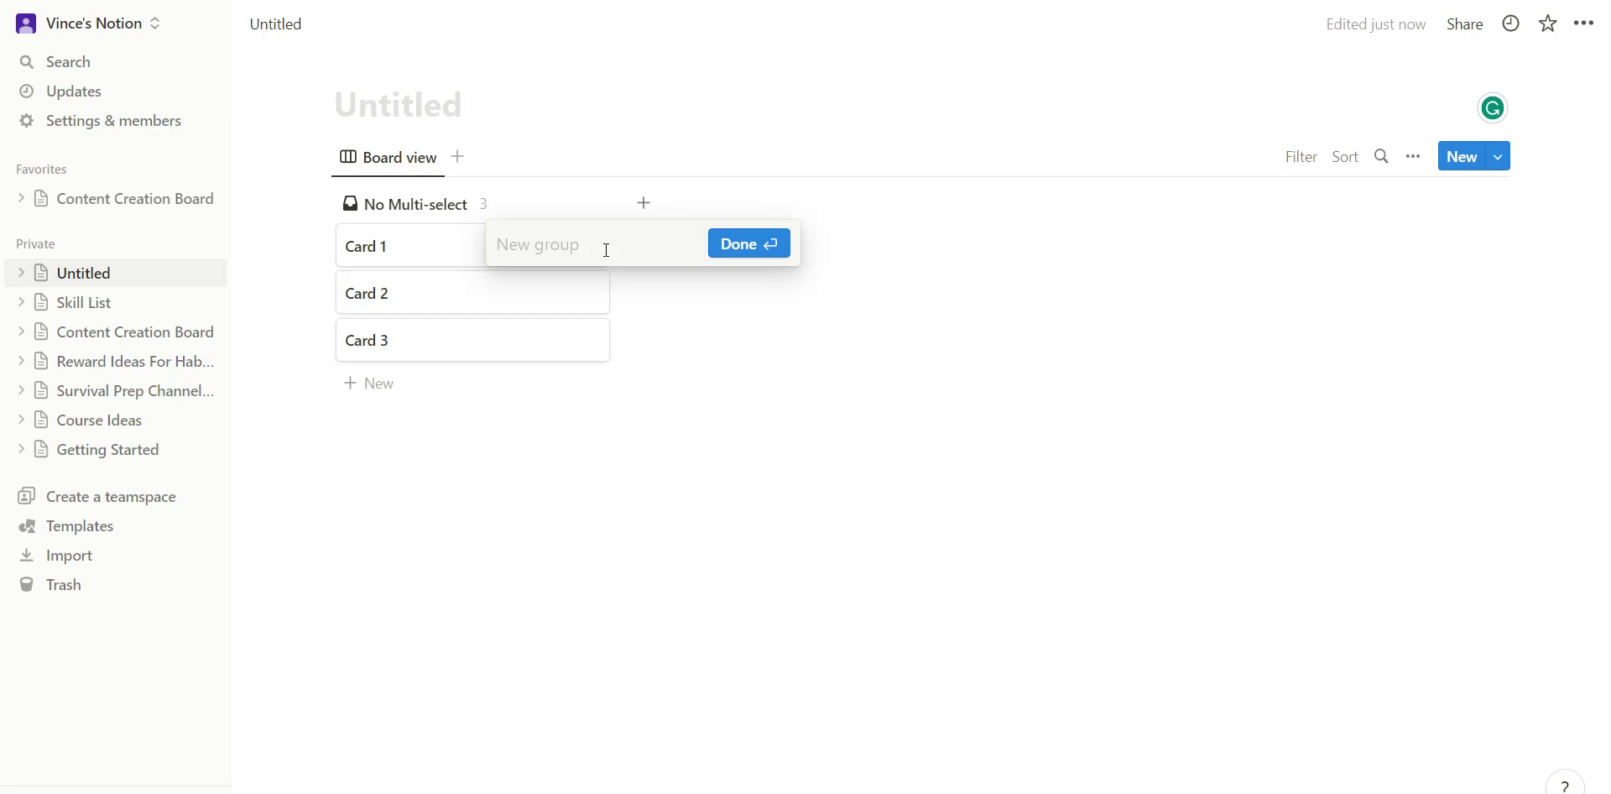
text(C)
key(BackSpace)
text(Group 1)
key(Return)
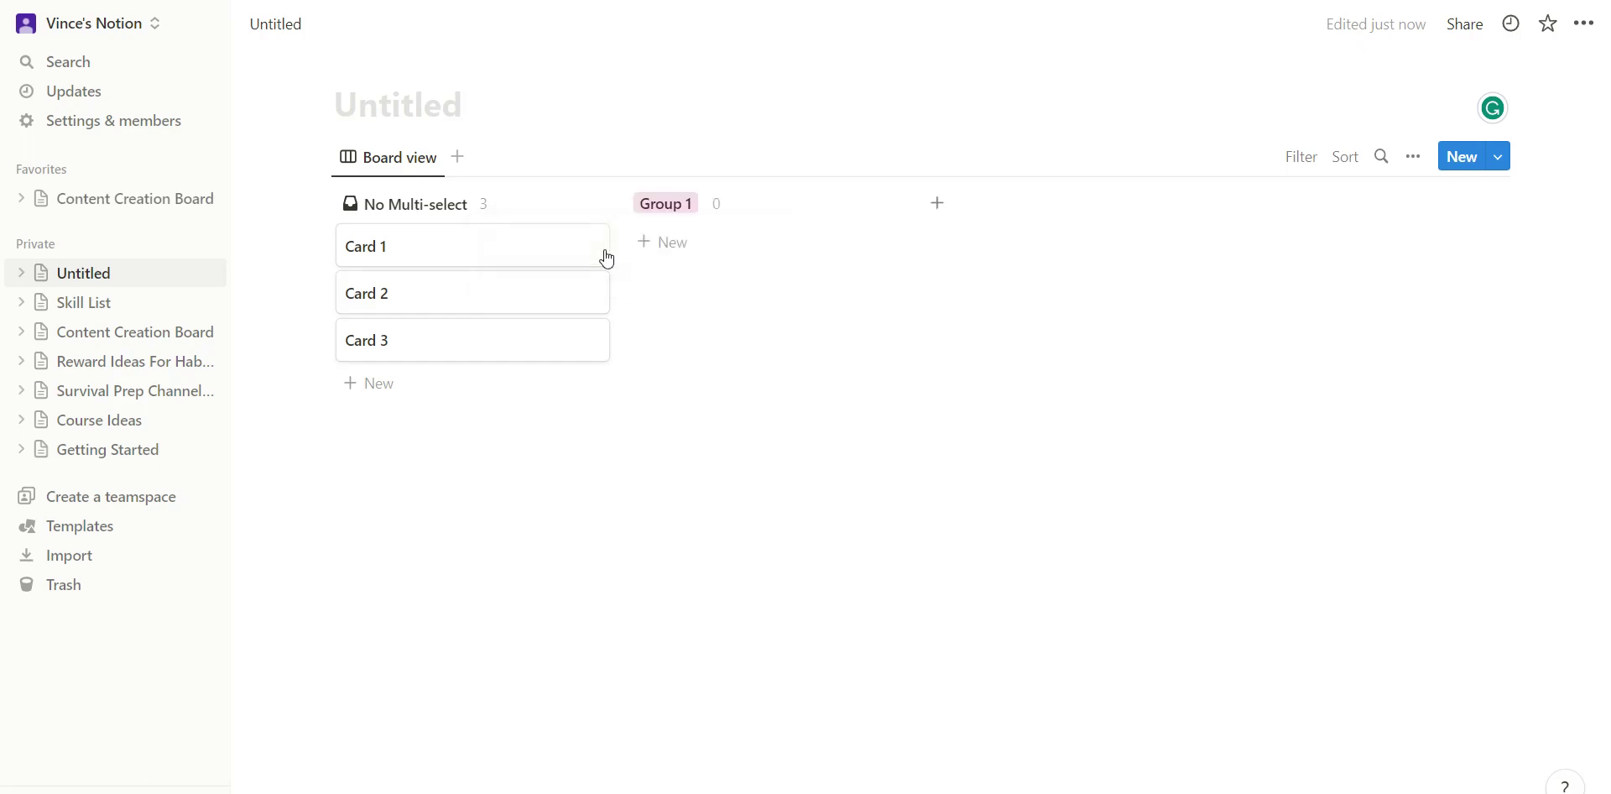
click(939, 210)
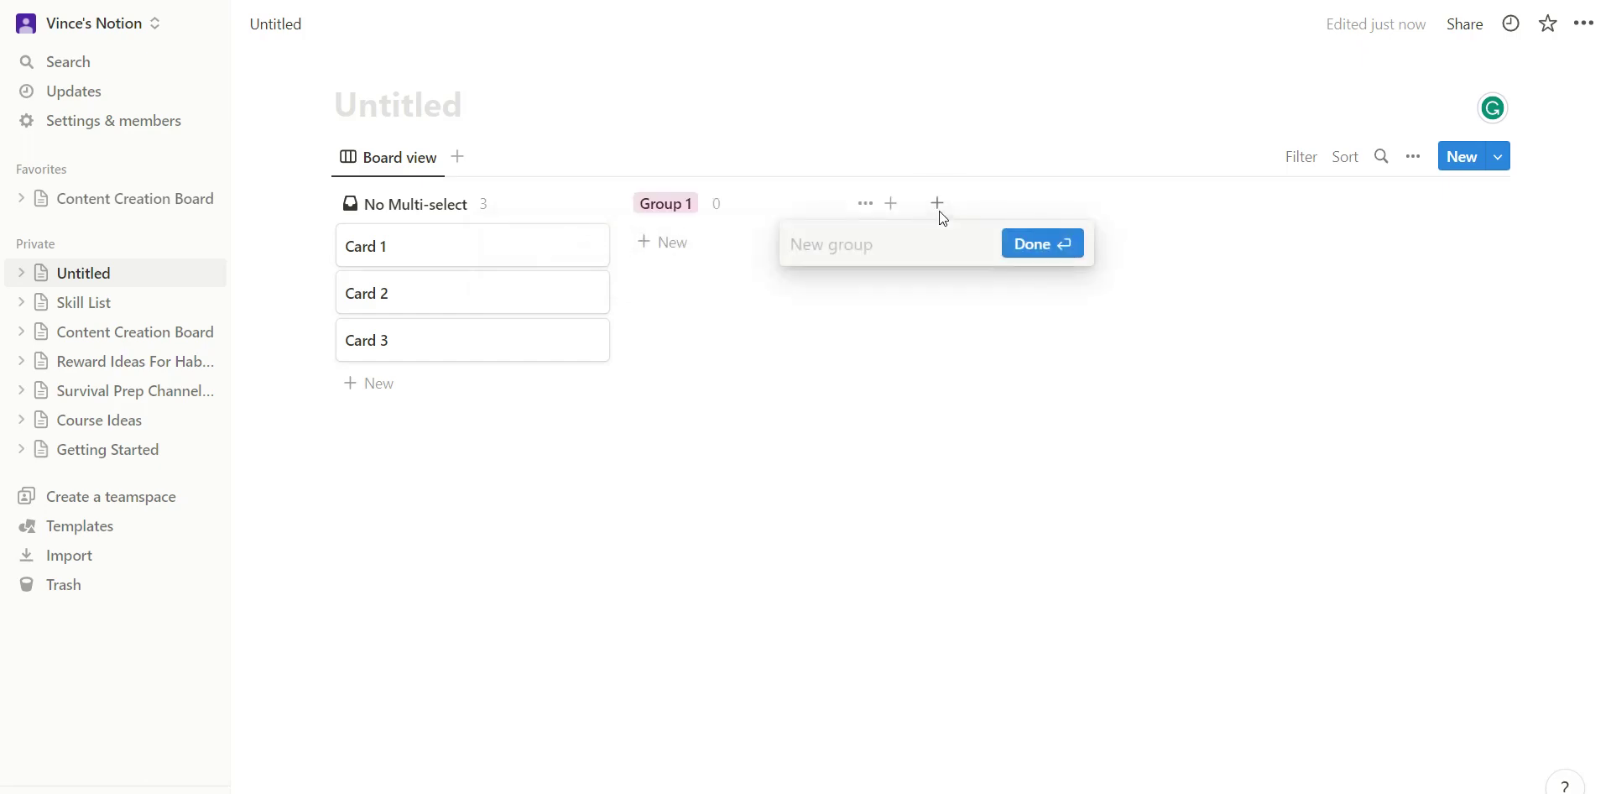
text(Group 2)
key(Return)
Place the Group 2 column ahead of Group 1, and move Card 1 into Group 2 and Card 3 into Group 1.
drag(941, 219, 719, 168)
drag(460, 251, 777, 291)
drag(600, 281, 1125, 256)
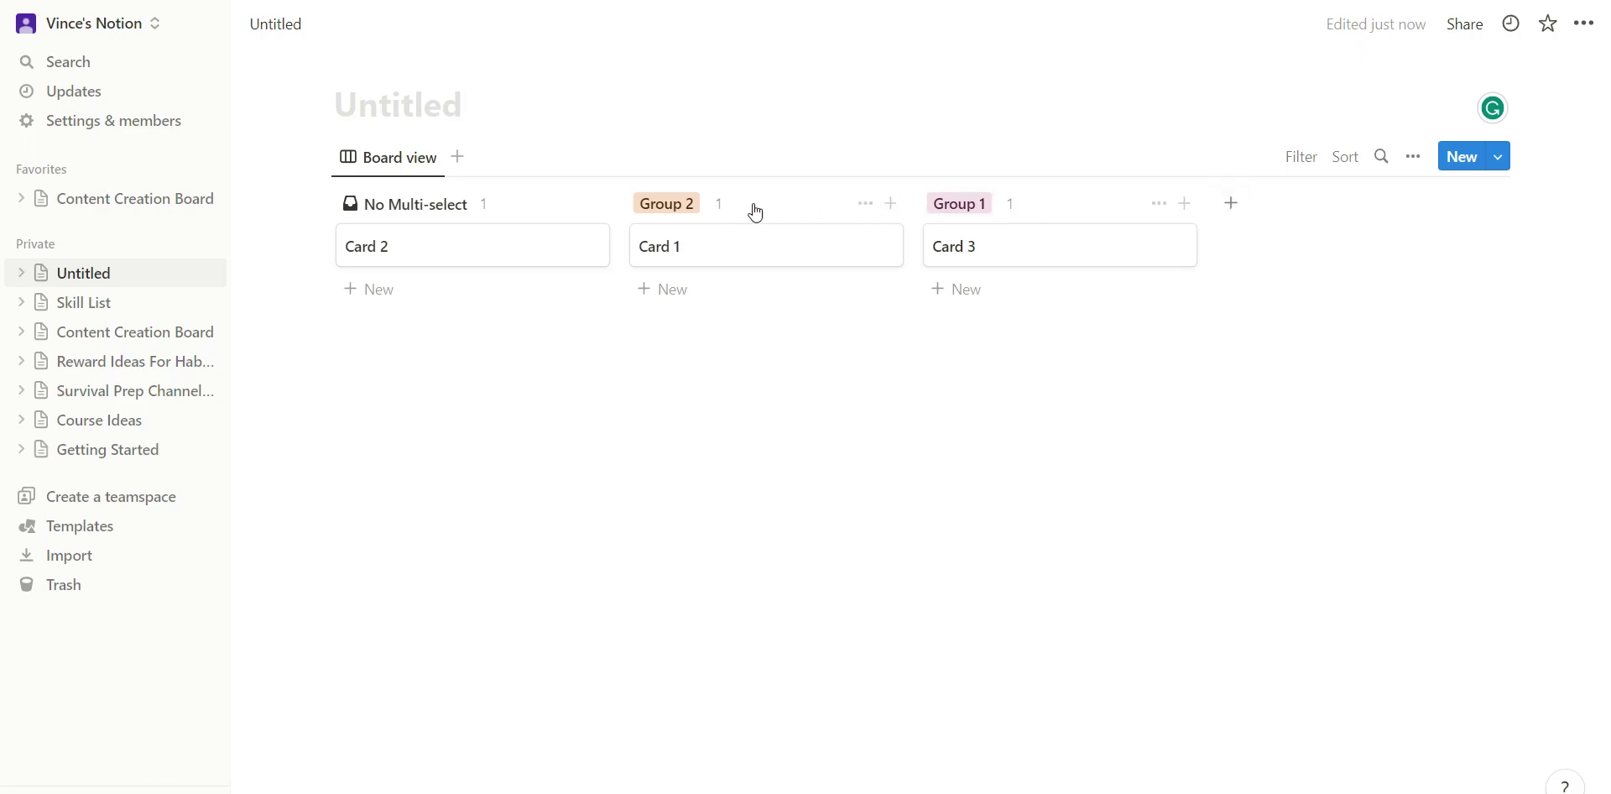
Review the board's new-group entry and its Properties and Group settings for the Multi-select property.
click(1232, 206)
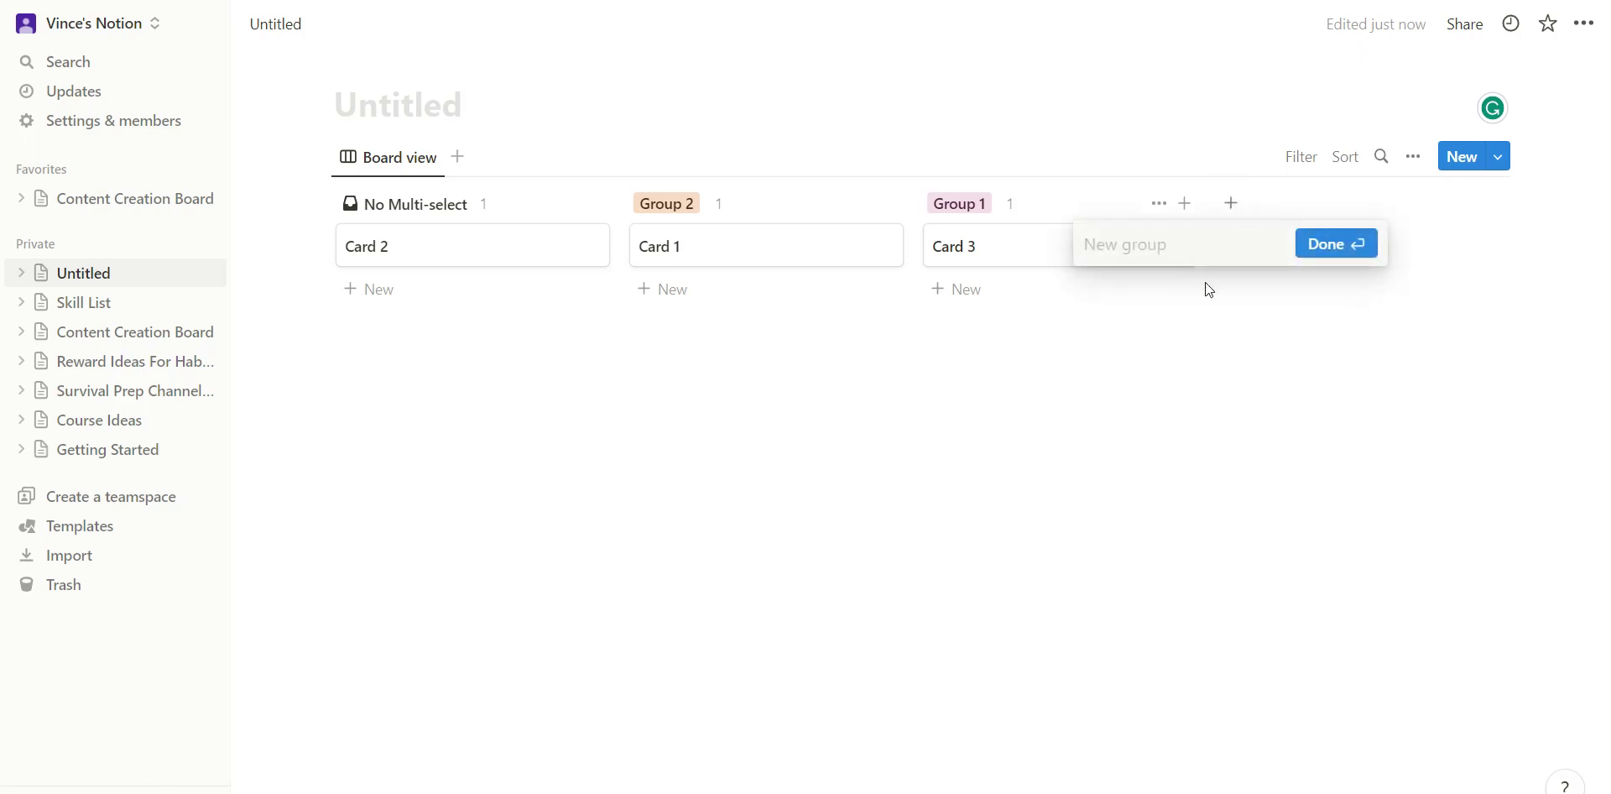
click(1227, 351)
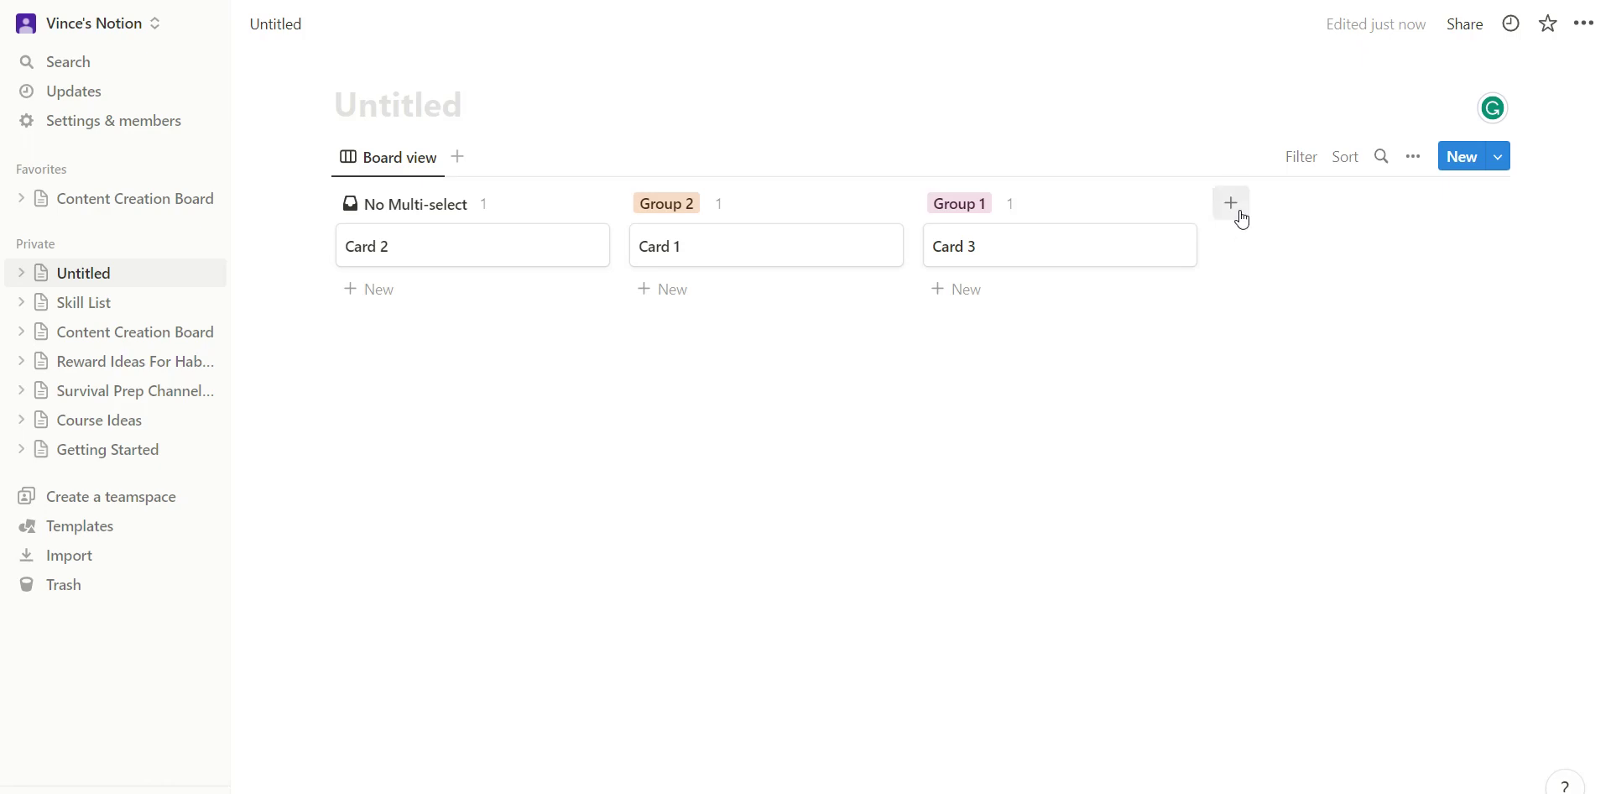
mouse_move(1100, 222)
click(1411, 157)
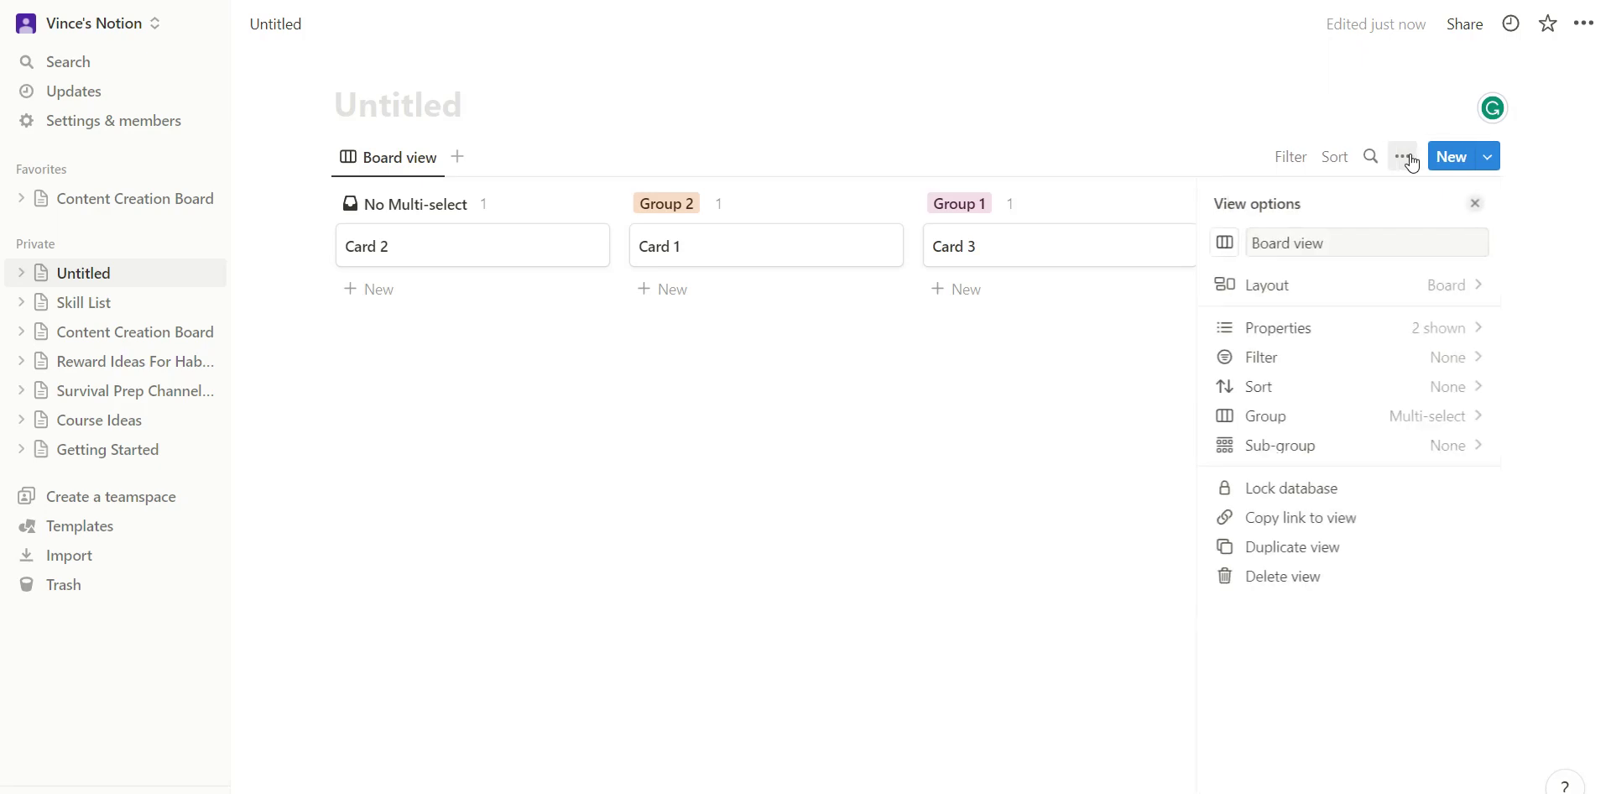
click(1329, 328)
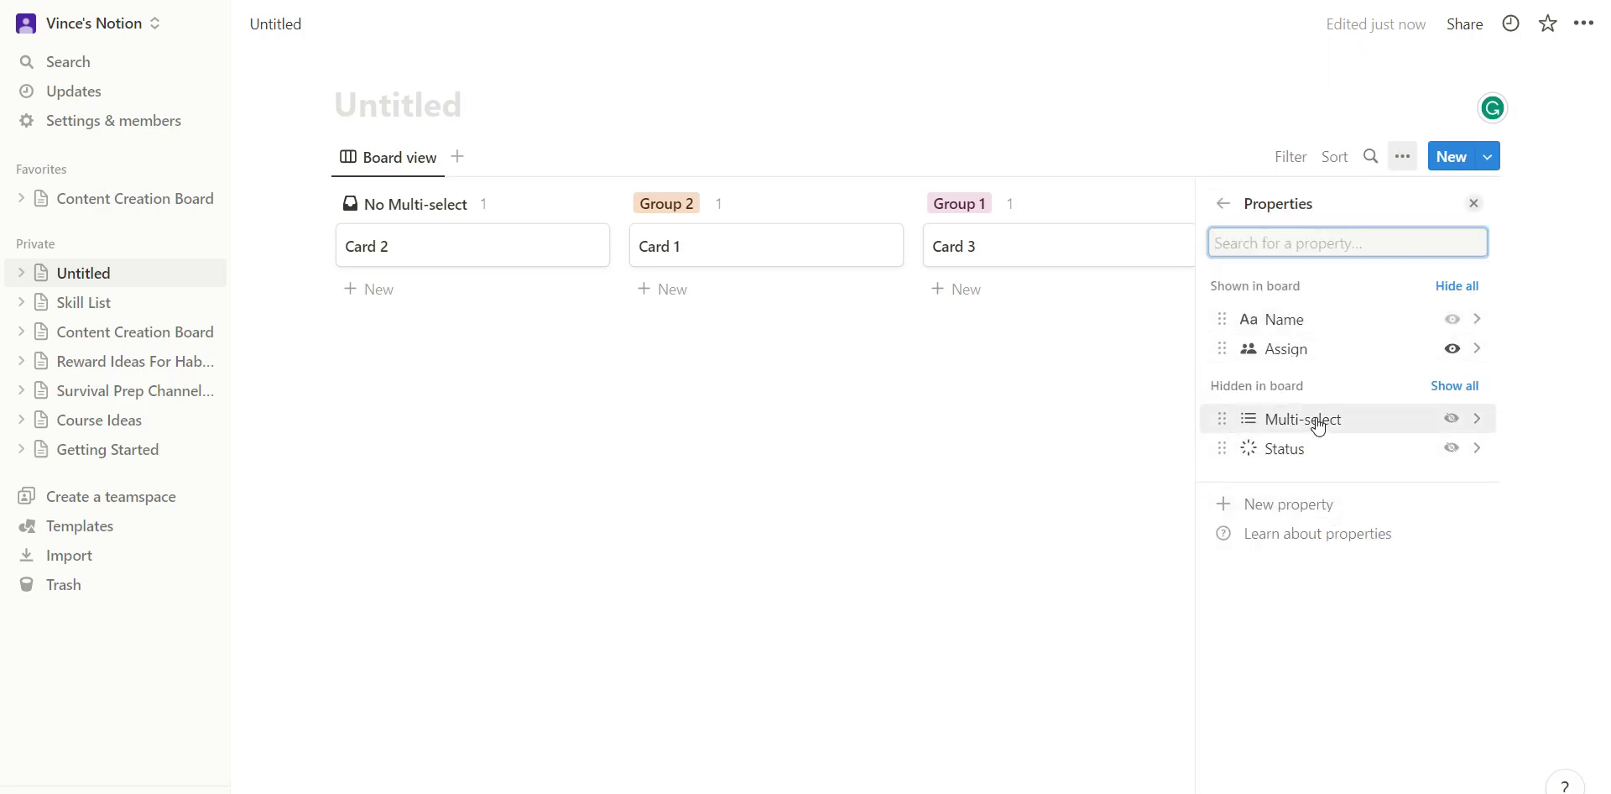
click(1223, 204)
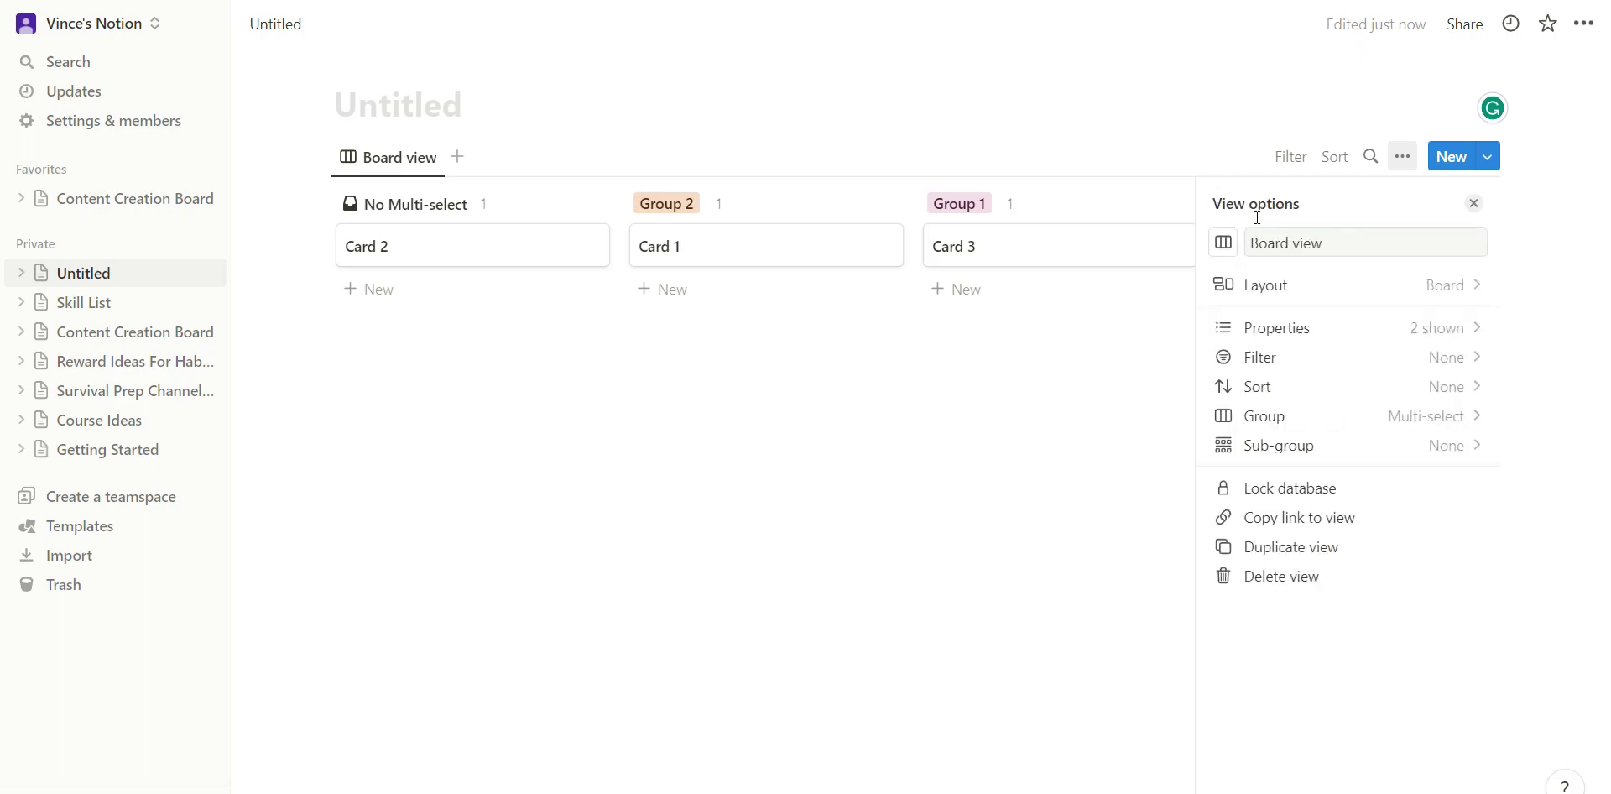
click(1321, 417)
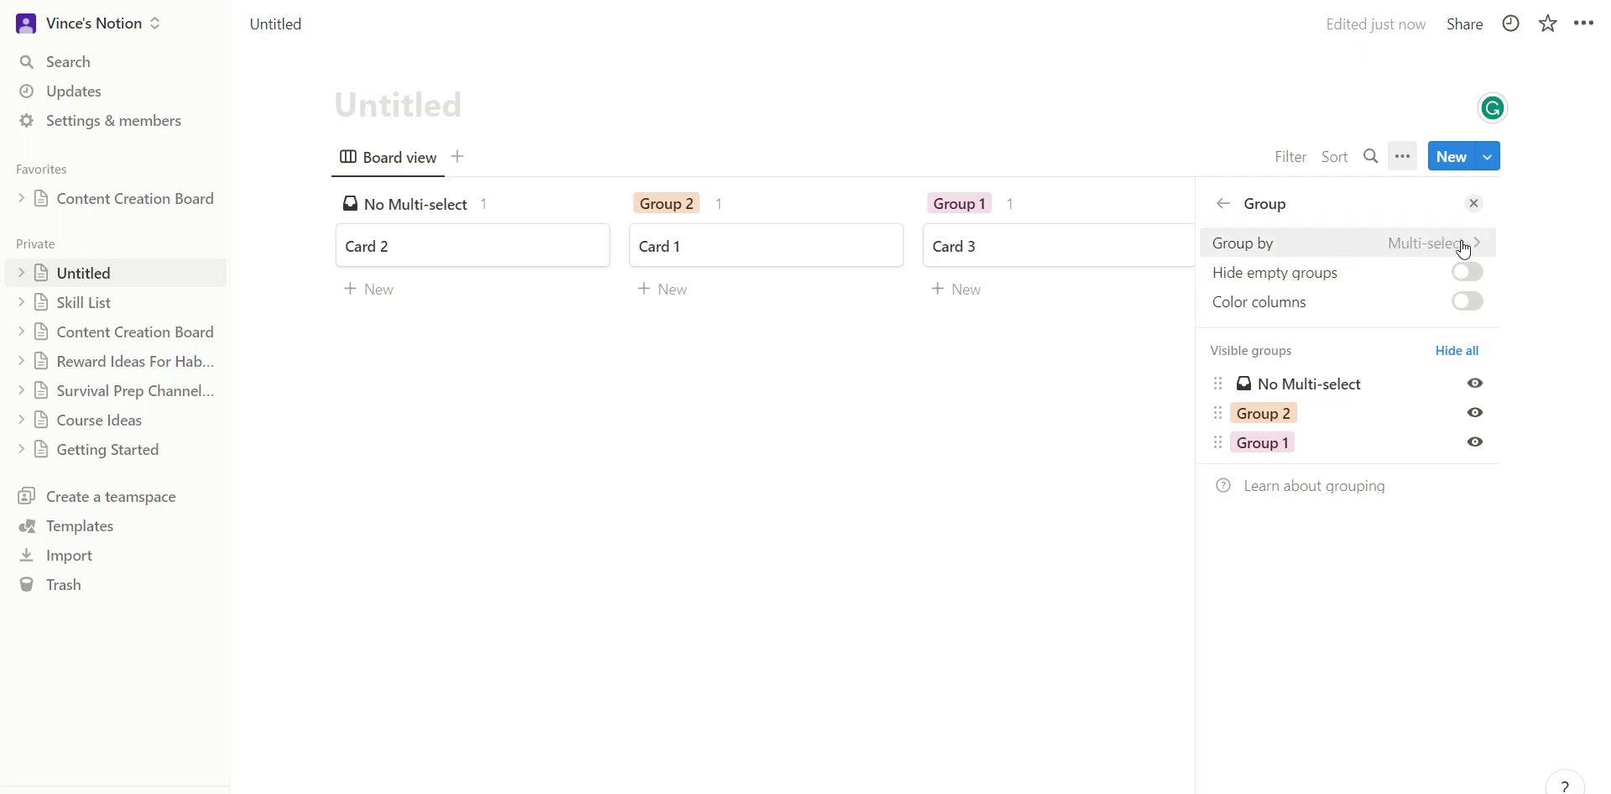
click(1043, 461)
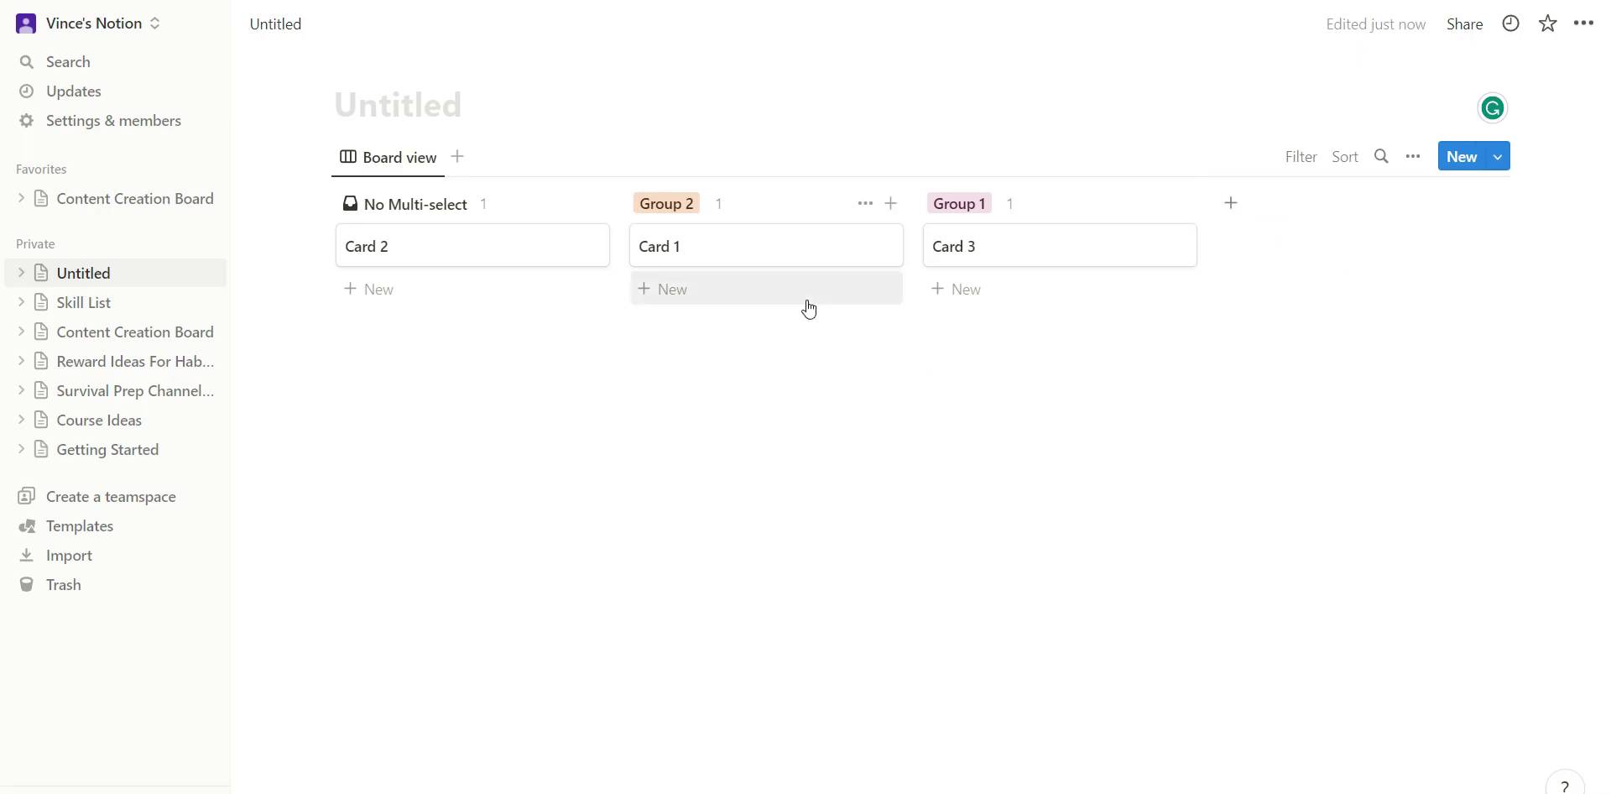